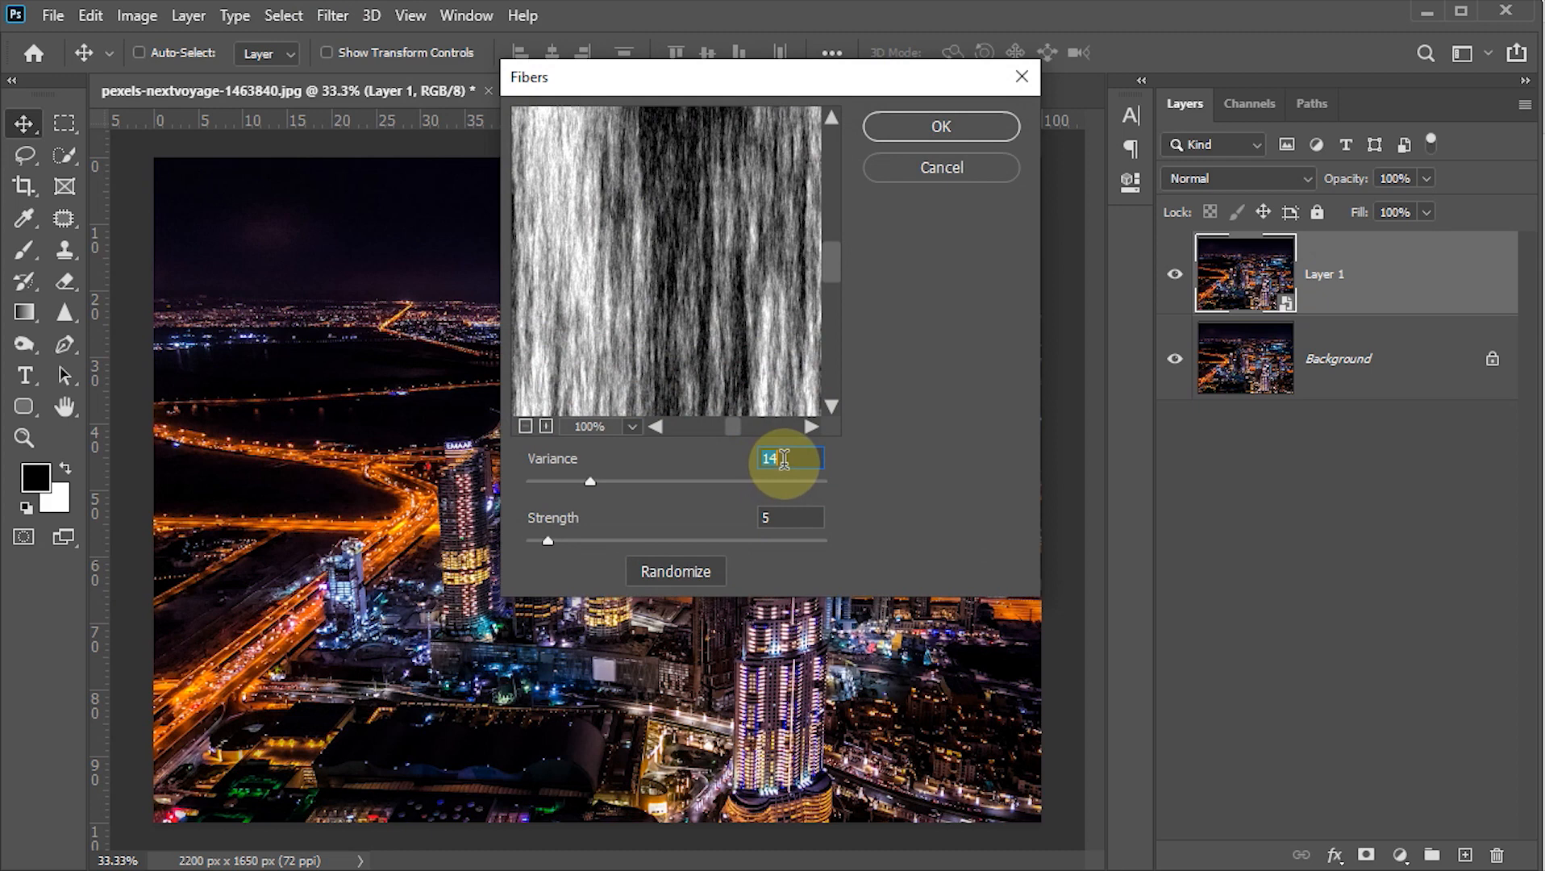
Apply the Fibers filter to Layer 1 with a variance of 16 and a strength of 4.
type("16")
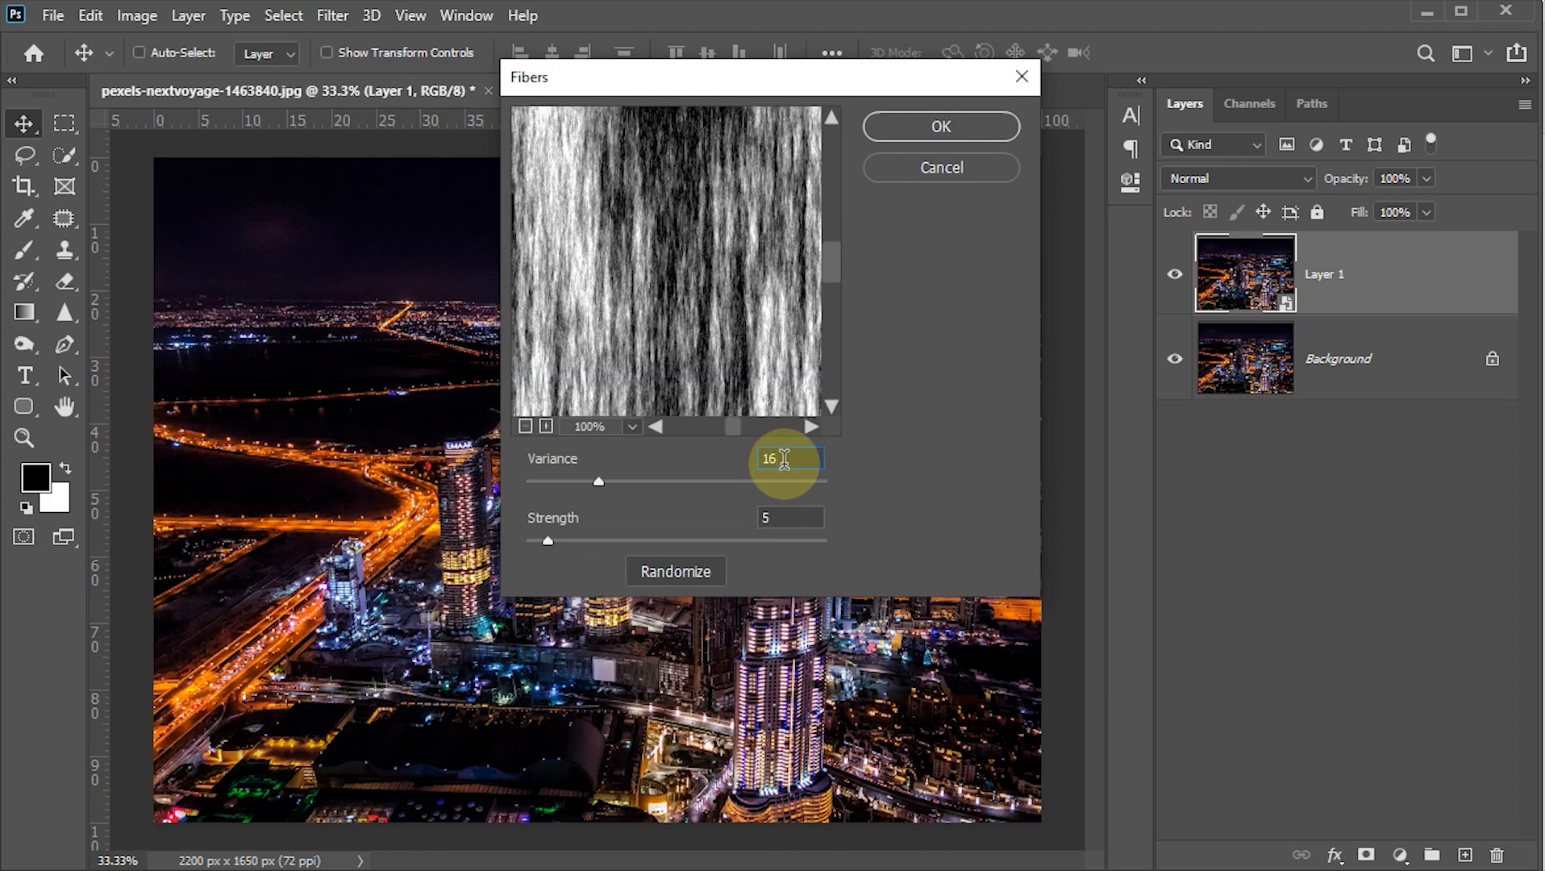
double_click(786, 517)
type("4")
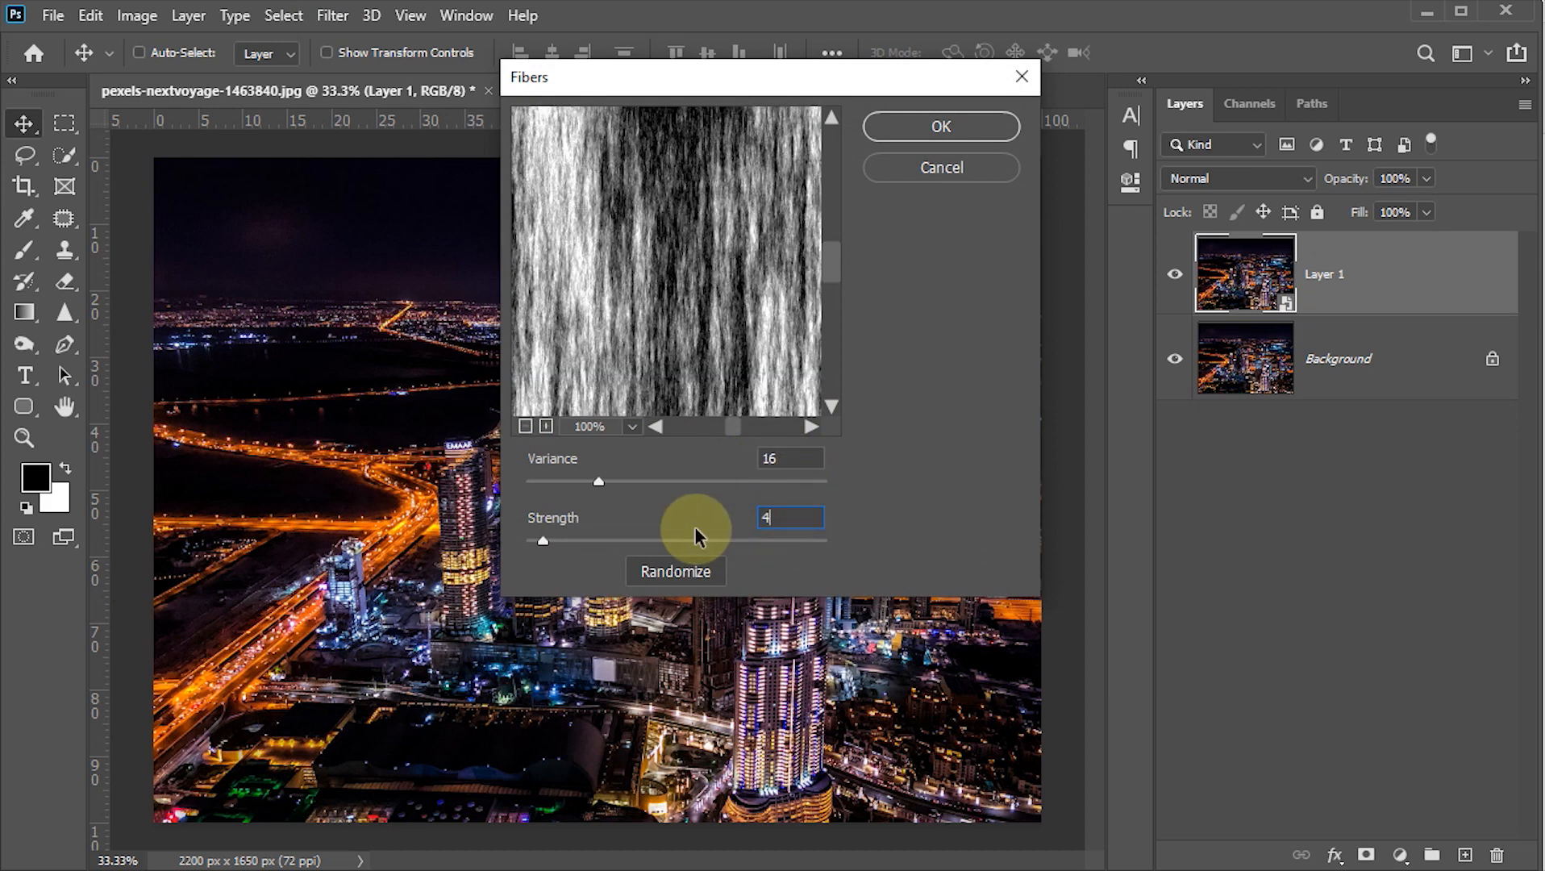
left_click(910, 129)
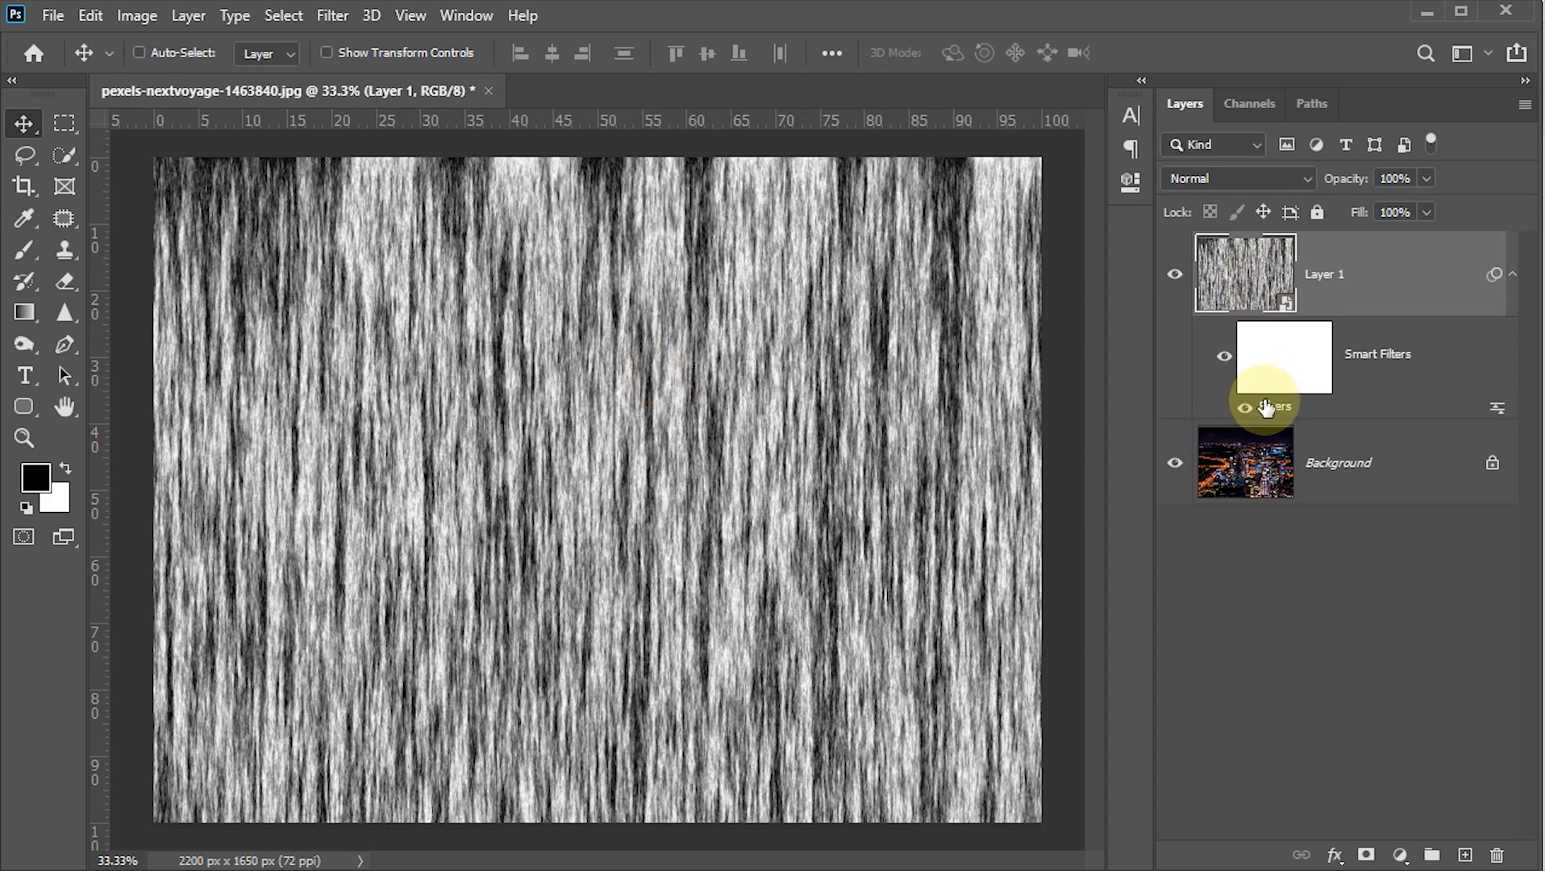
Set the blending mode of the Fibers smart filter to Hard Mix.
double_click(1497, 413)
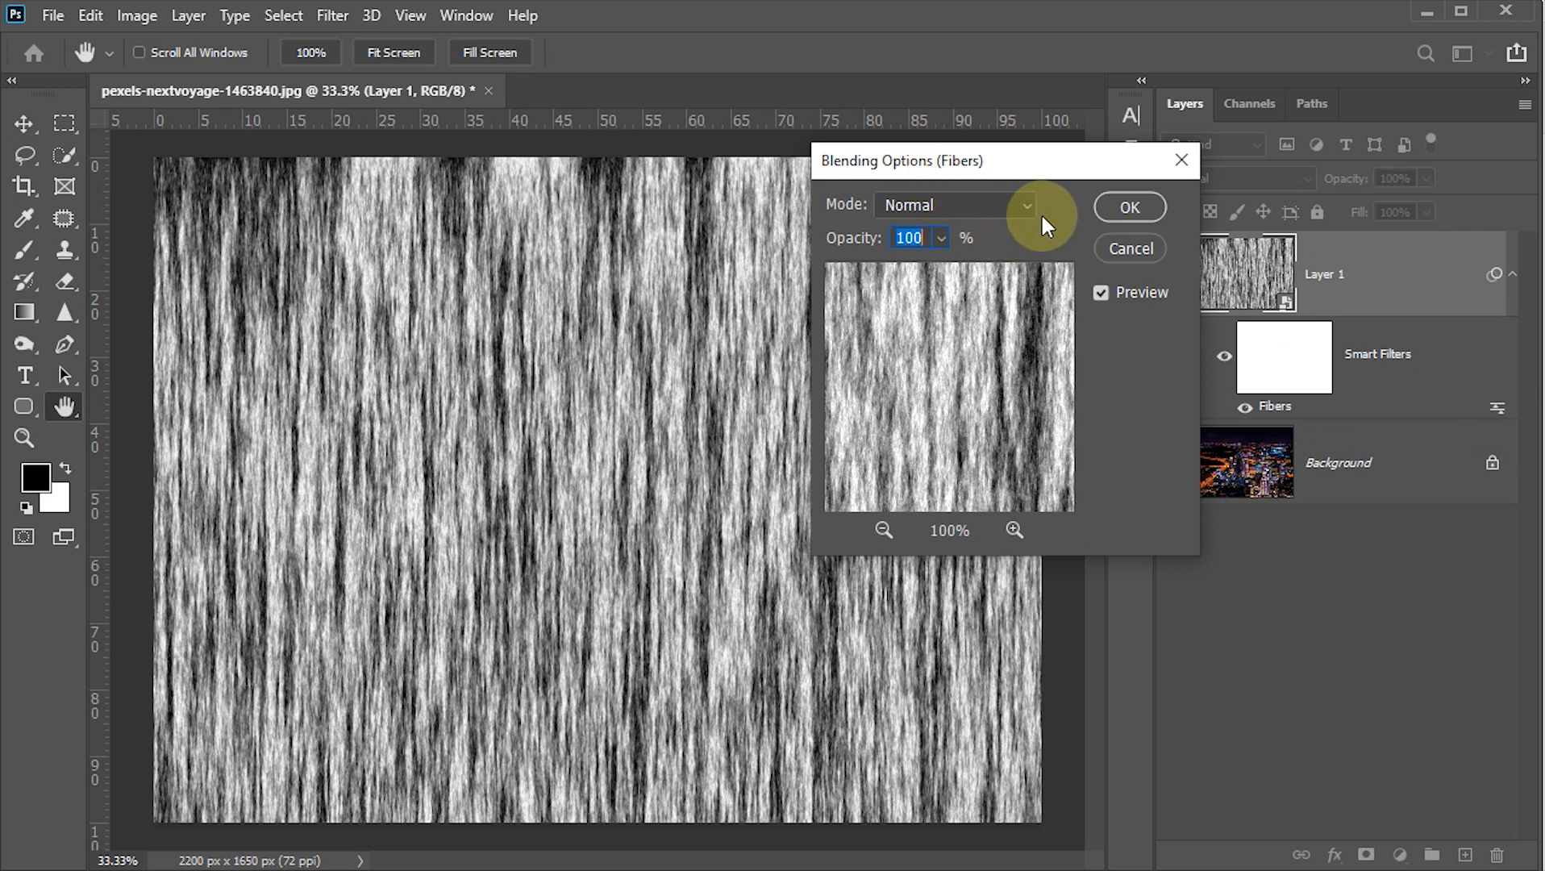
left_click(1025, 196)
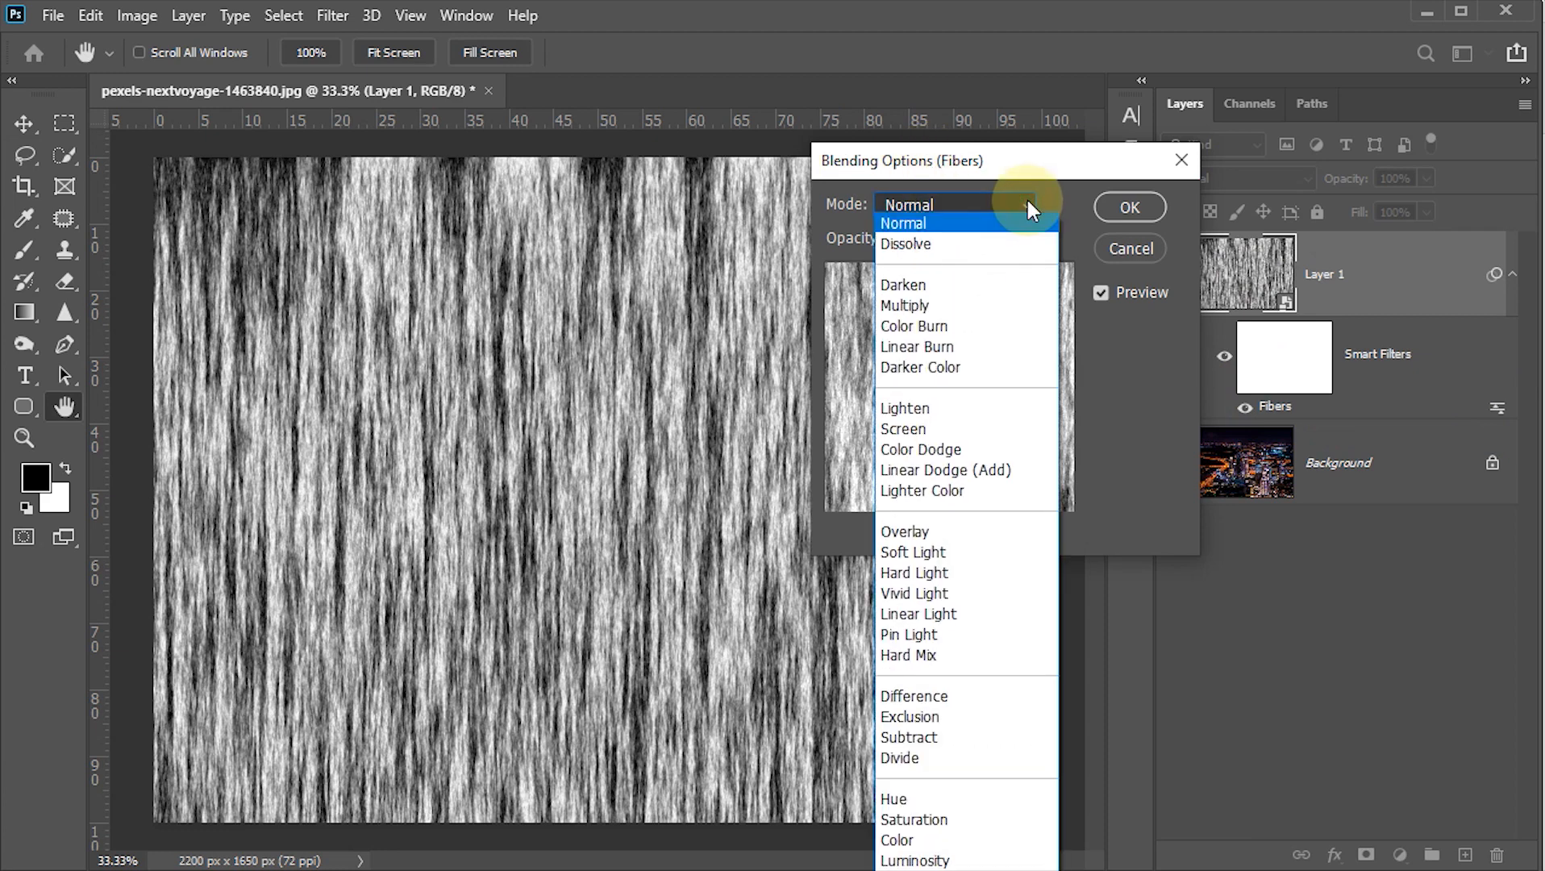
left_click(920, 651)
left_click(1129, 207)
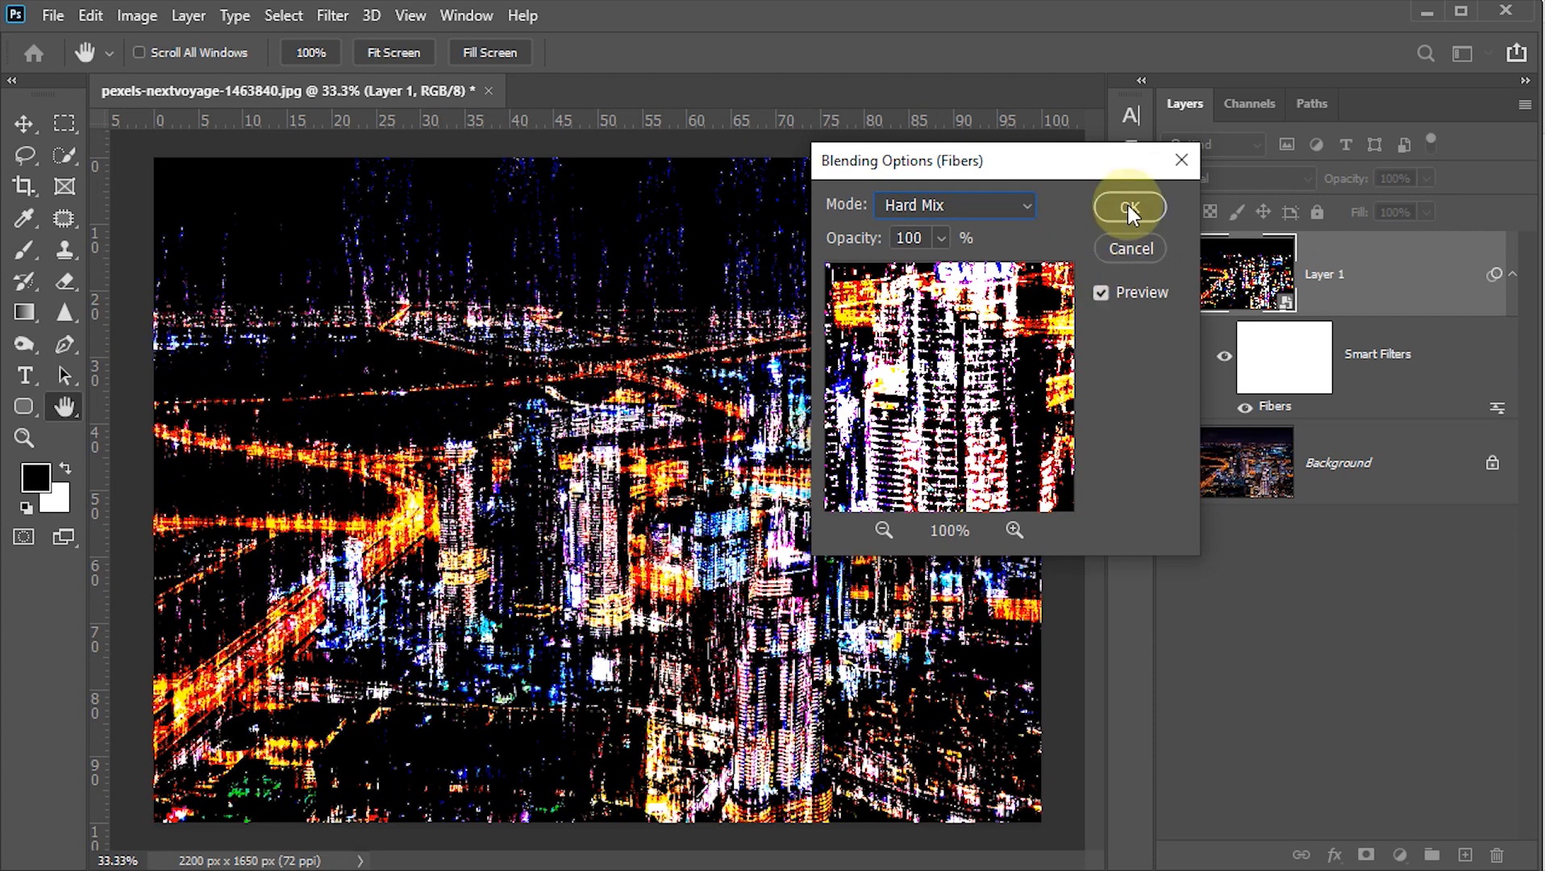
Apply a Radial Blur smart filter to Layer 1 with amount 100, Zoom method and Good quality.
left_click(1268, 359)
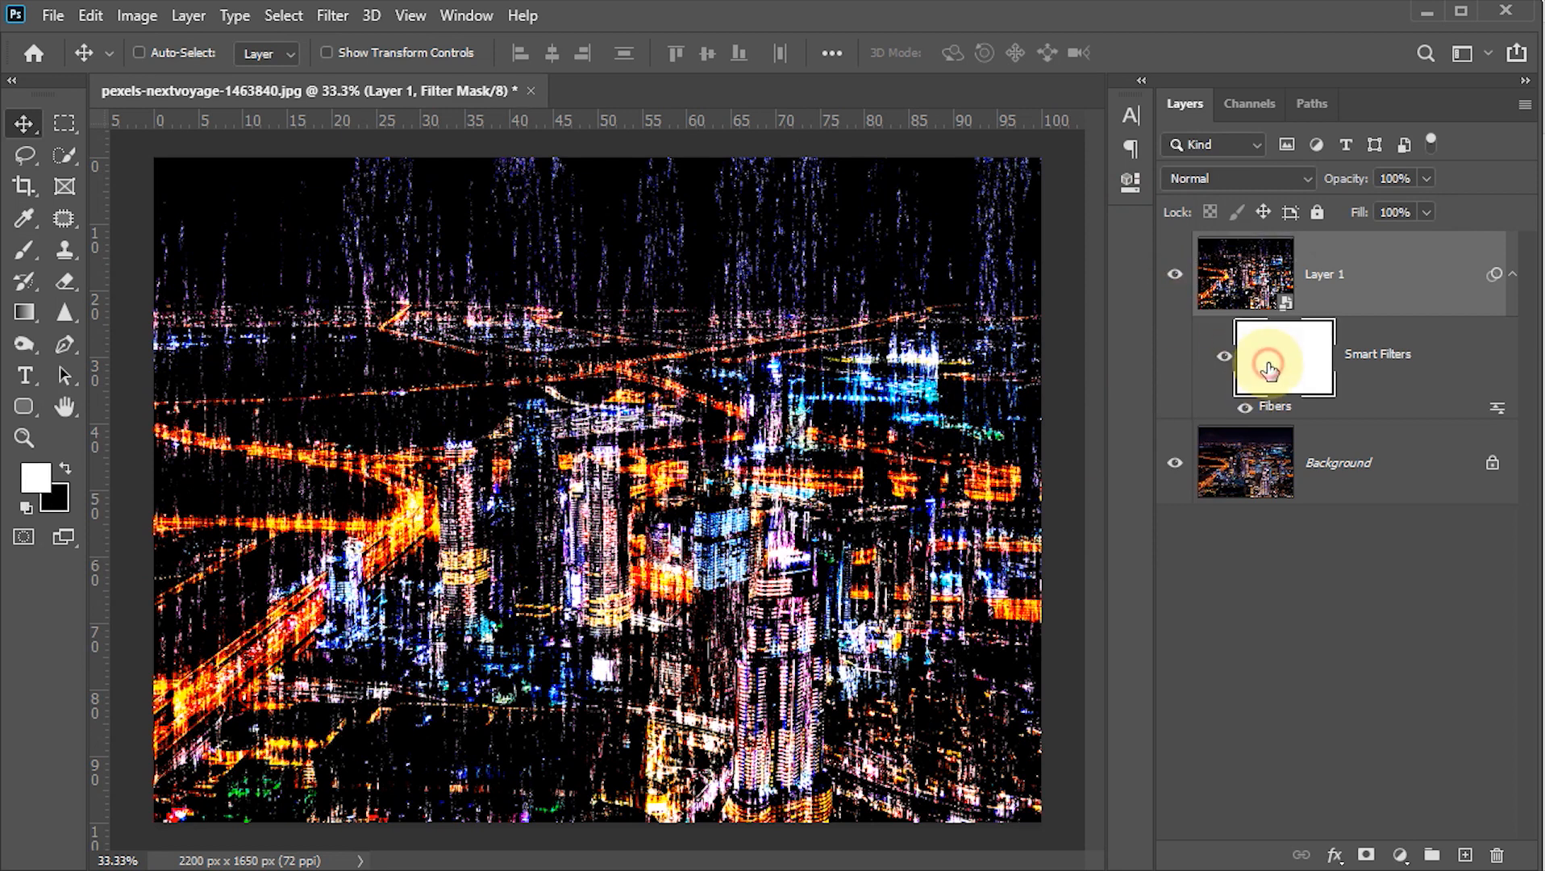
left_click(1238, 276)
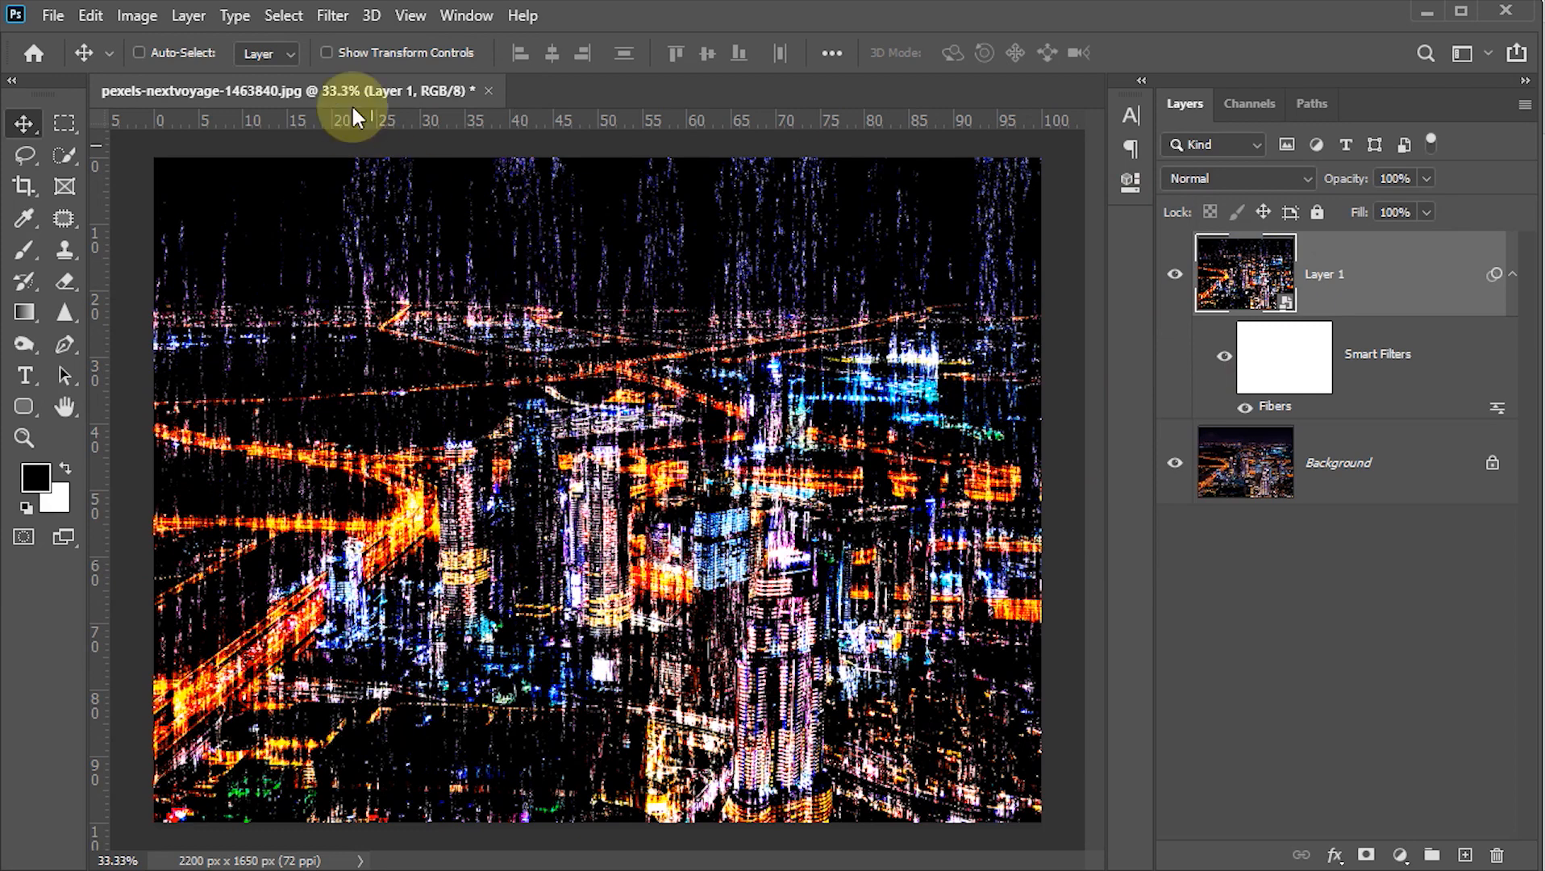
left_click(331, 17)
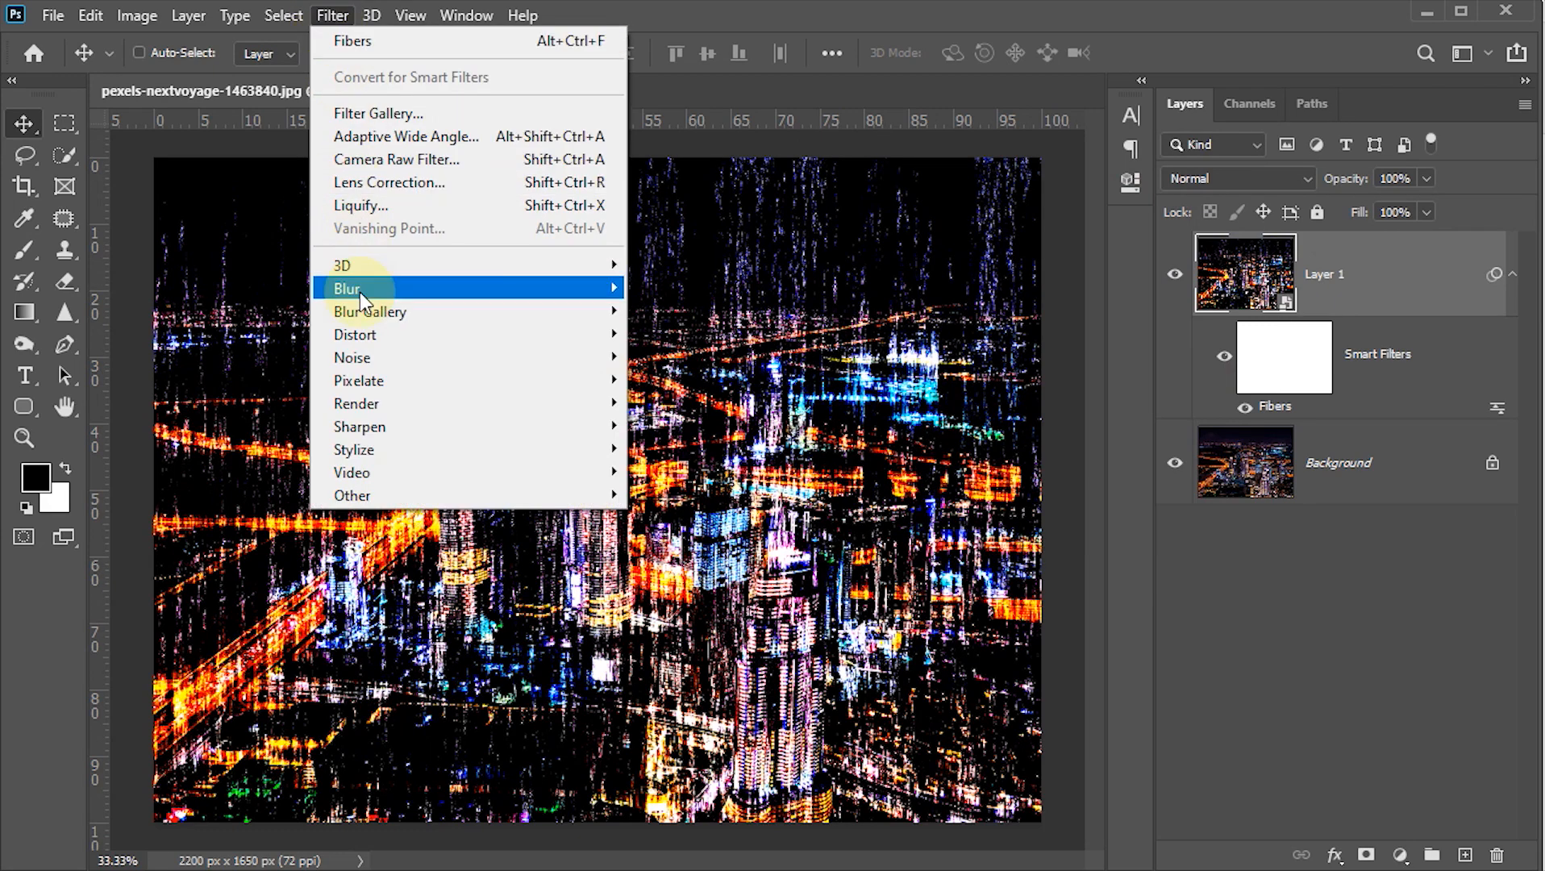
mouse_move(363, 300)
left_click(676, 446)
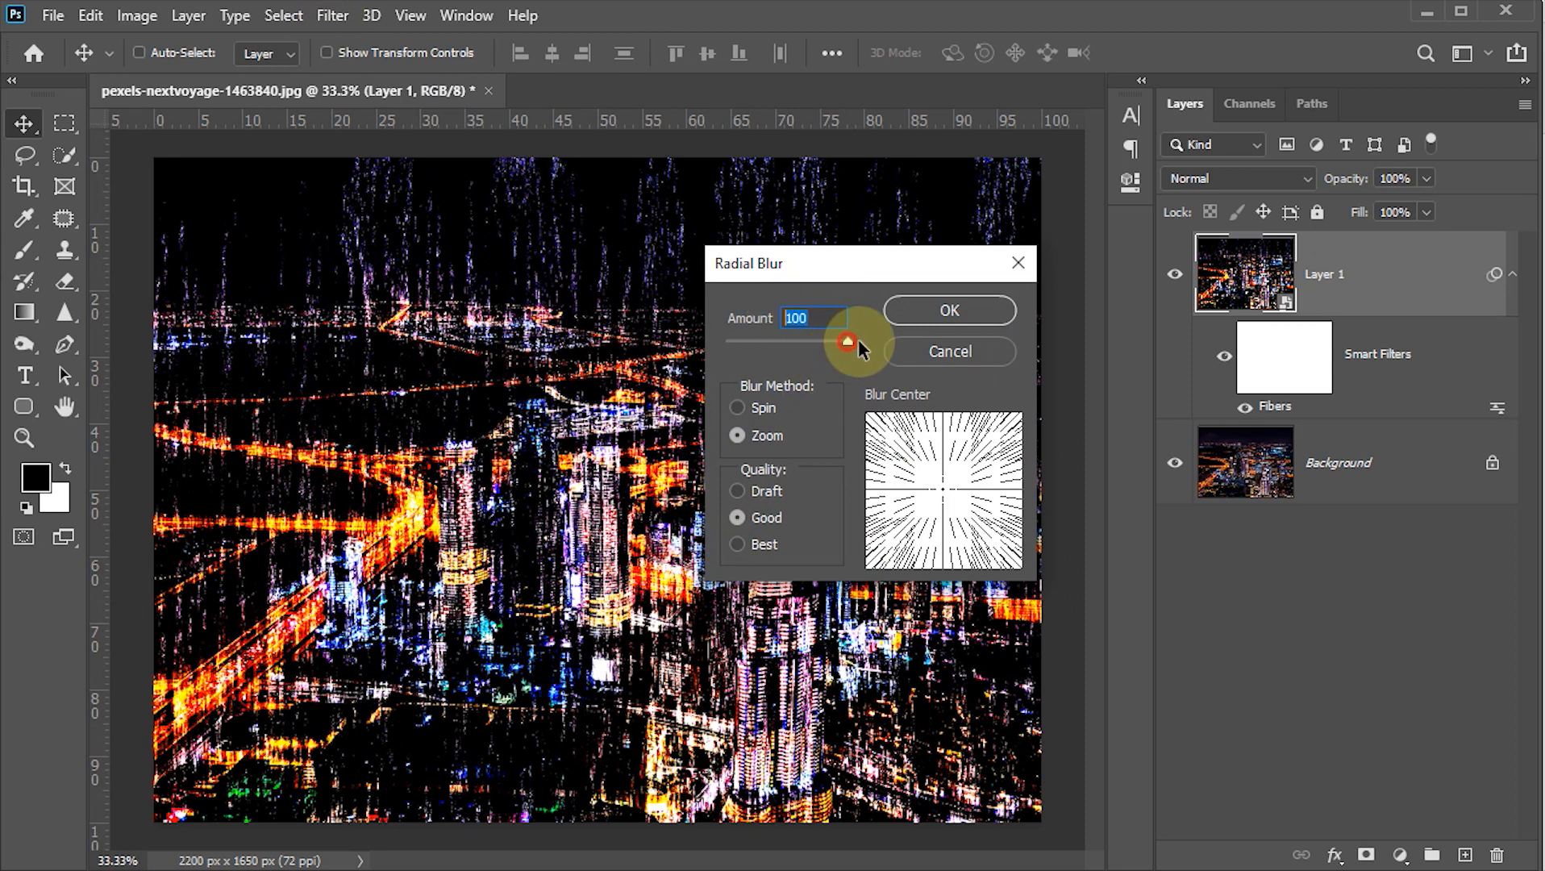
left_click(731, 436)
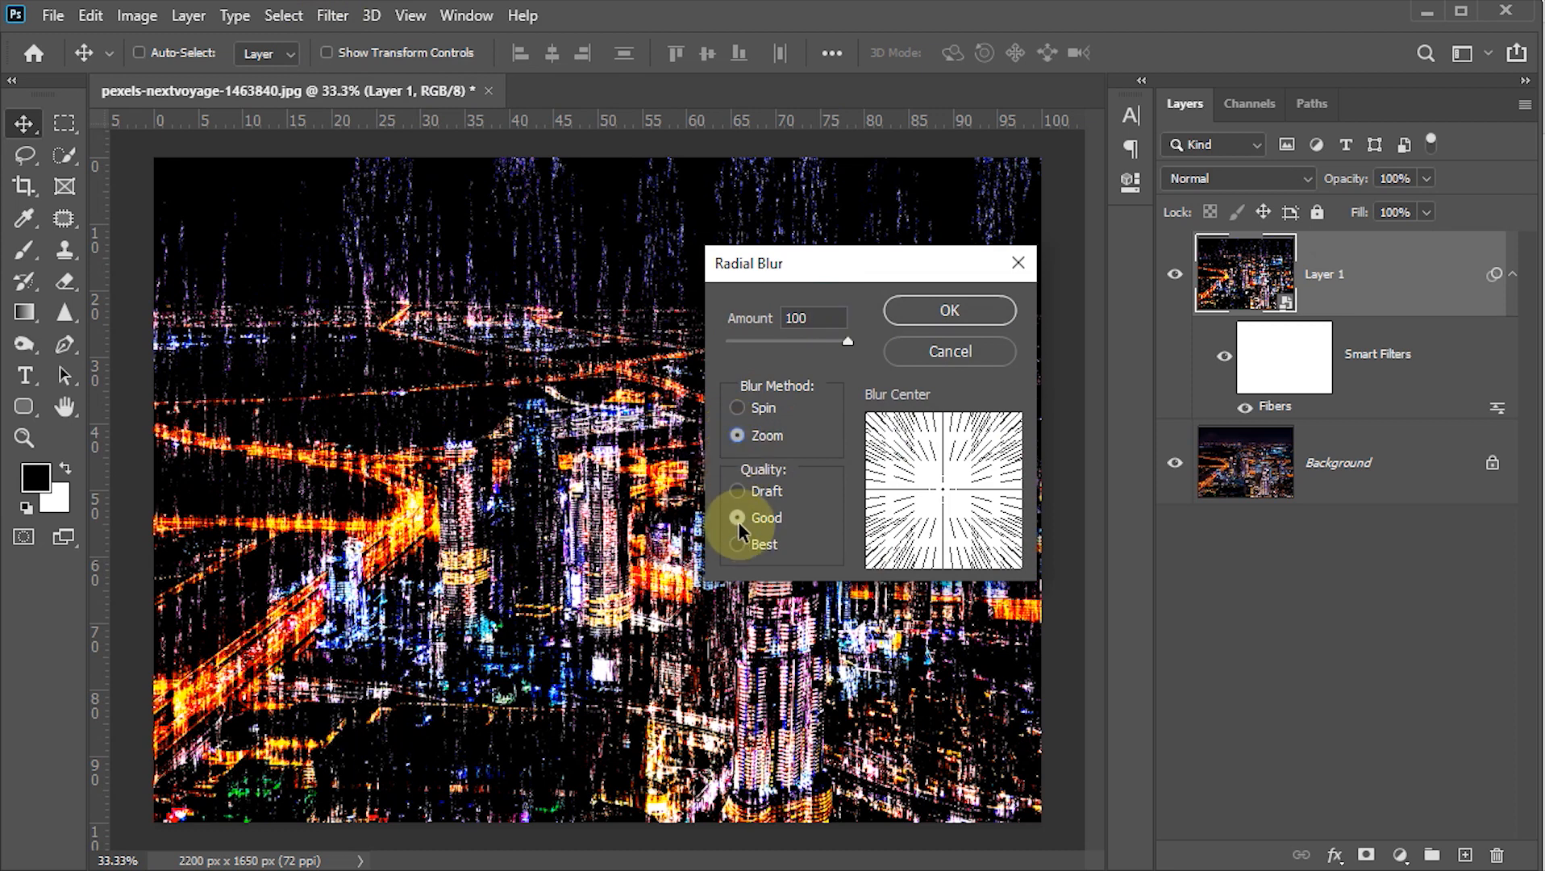
left_click(918, 310)
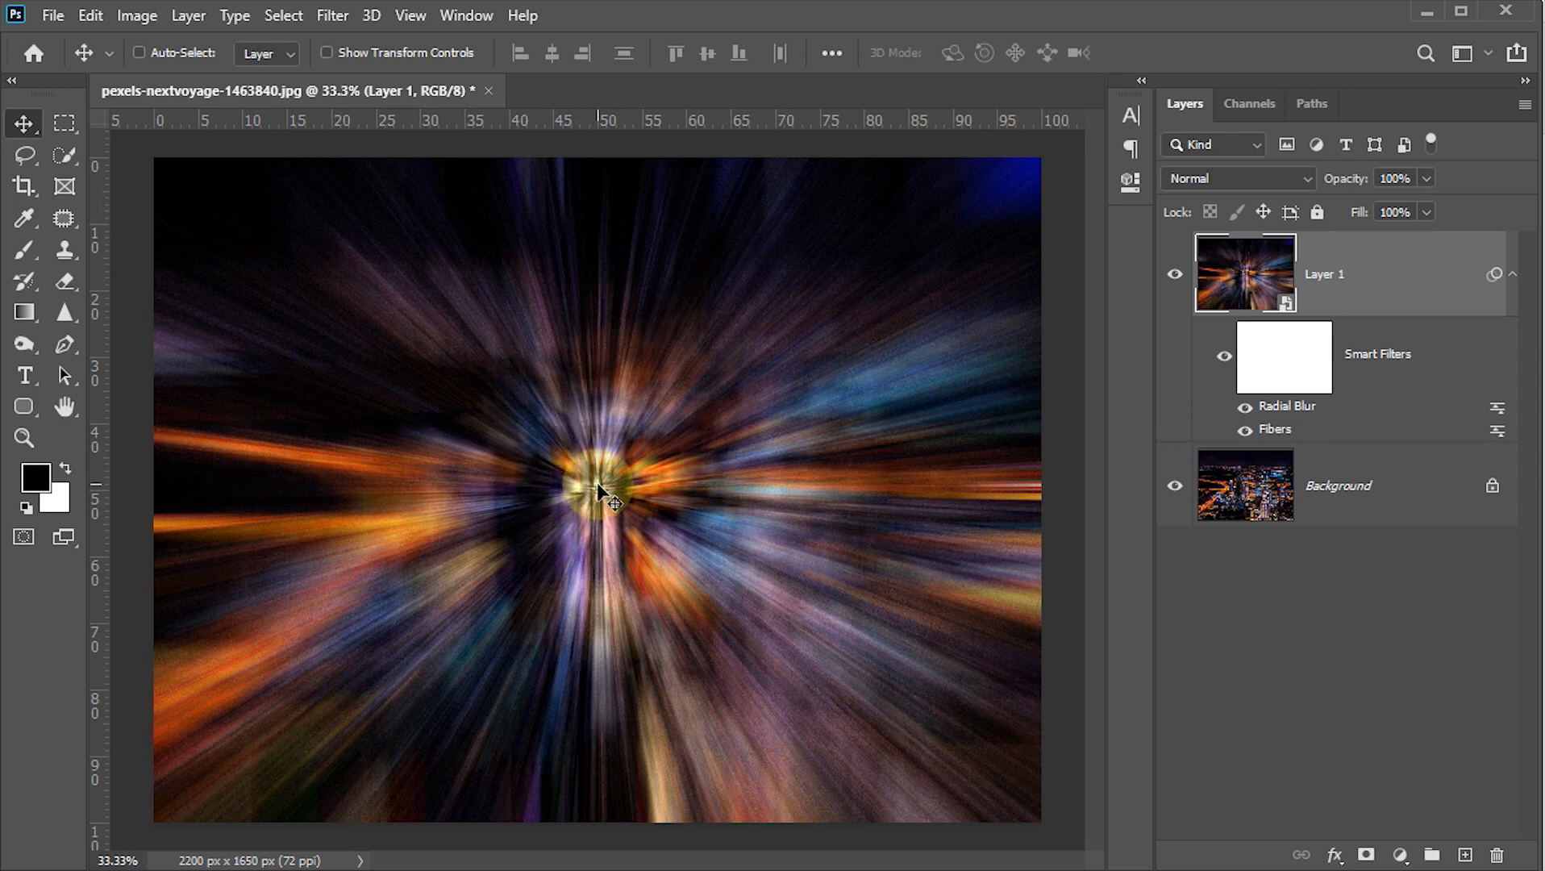
Apply a second Radial Blur to Layer 1 with the same settings: amount 100, Zoom, Good.
left_click(334, 18)
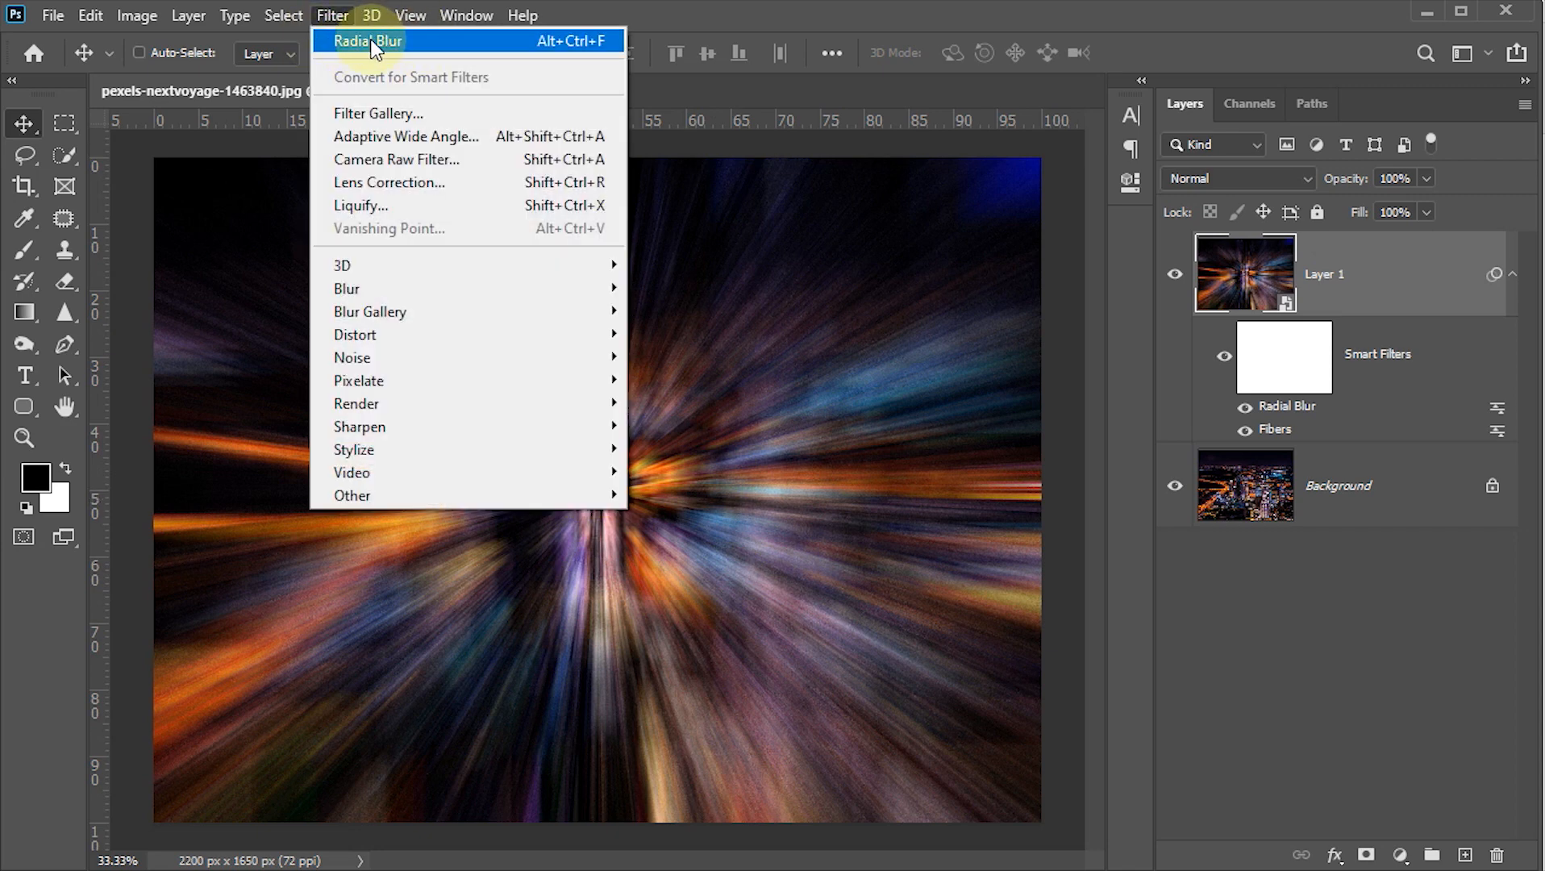
left_click(373, 42)
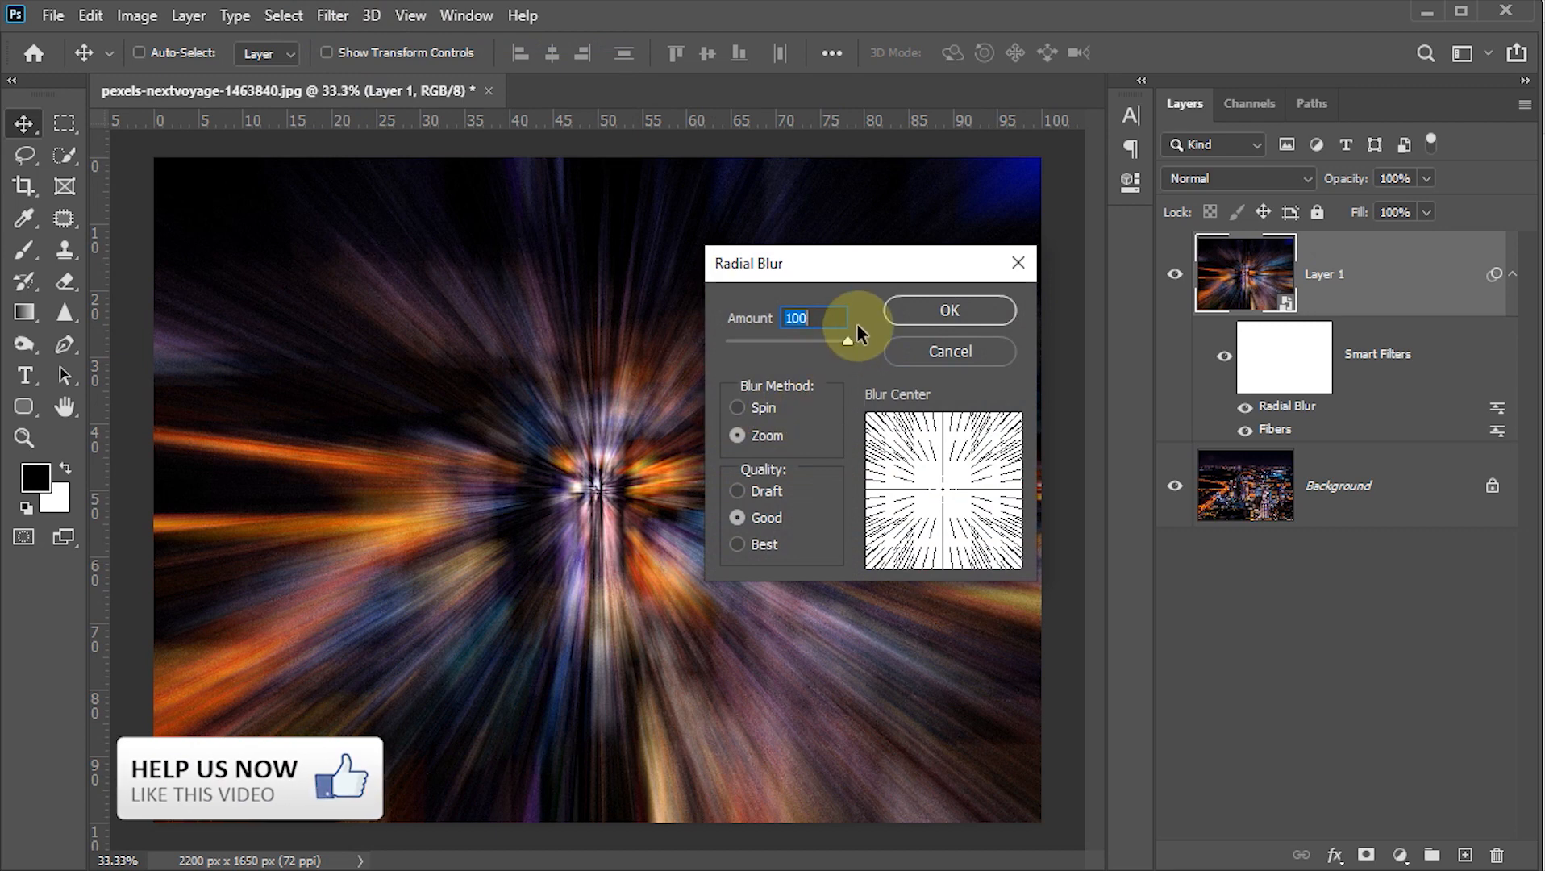
left_click(964, 311)
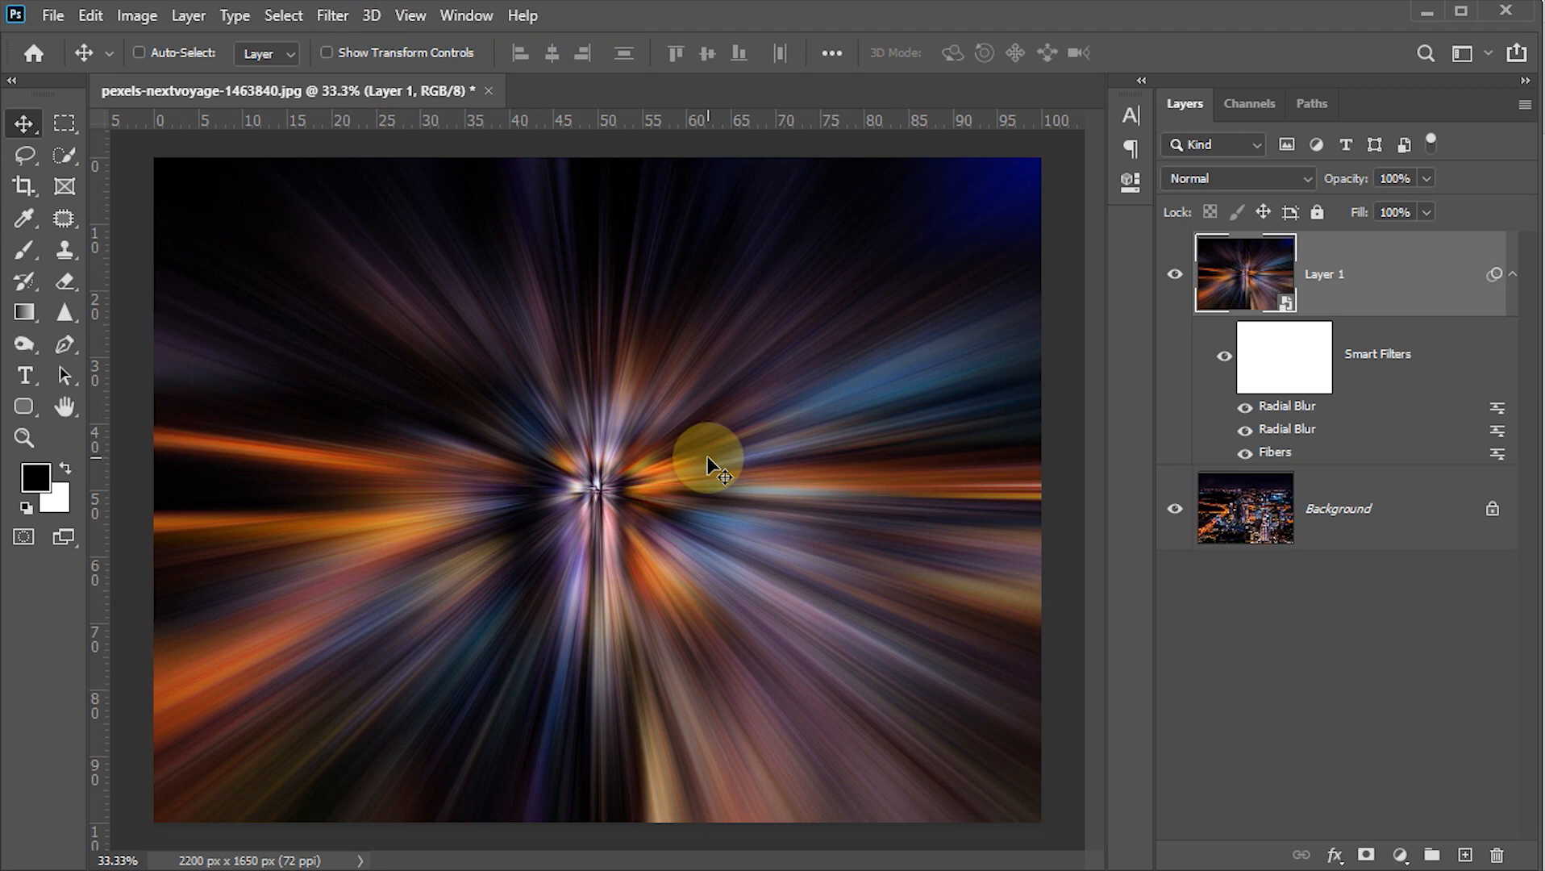
Apply a Twirl distortion to Layer 1 with an angle of 100°.
left_click(325, 15)
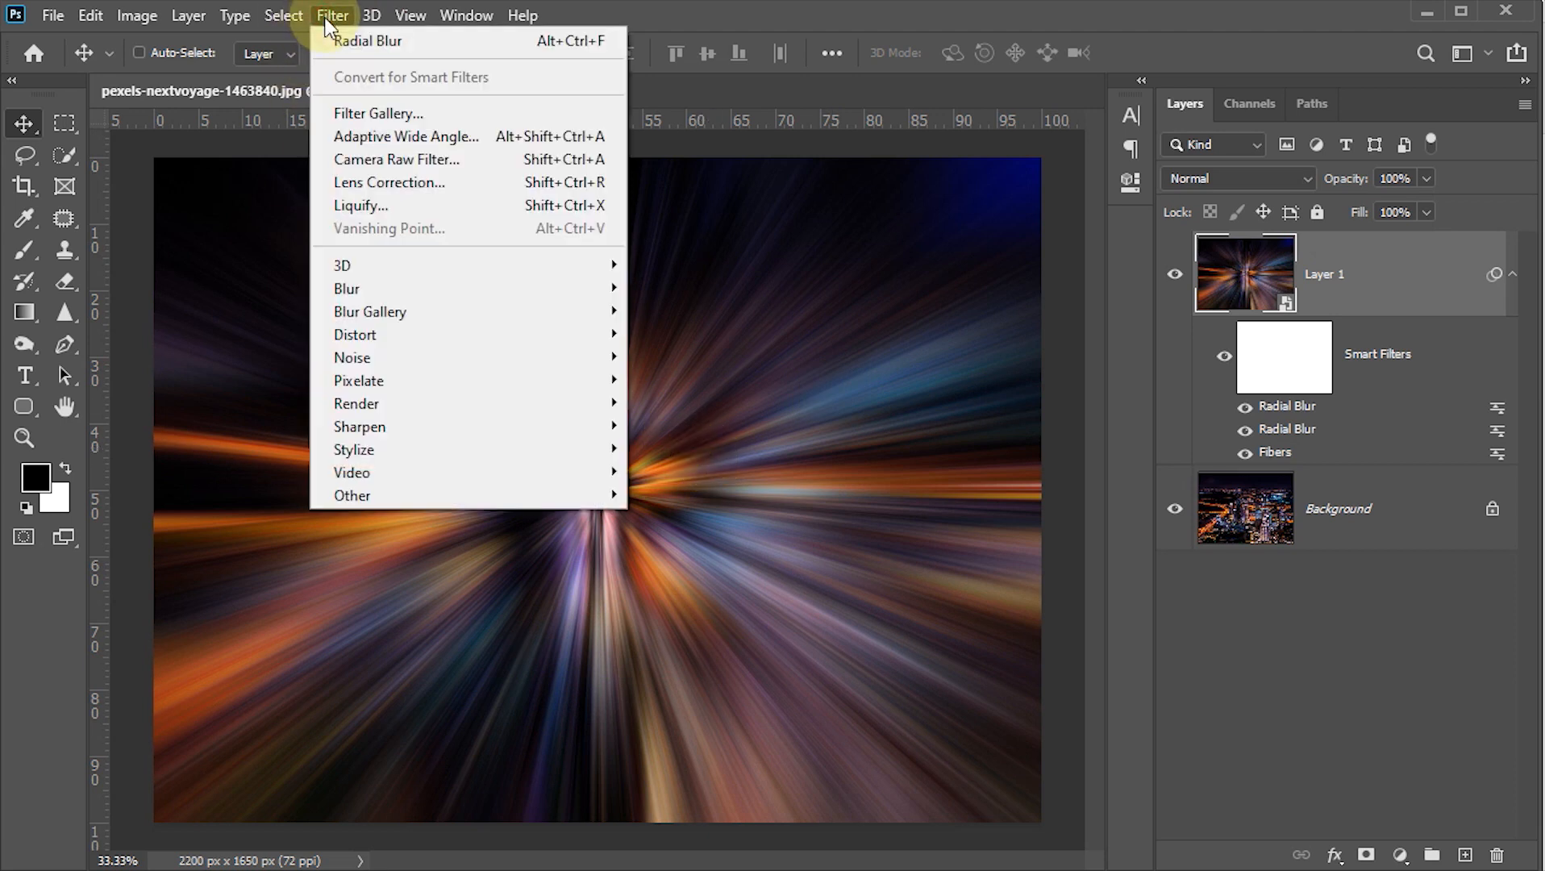
mouse_move(346, 333)
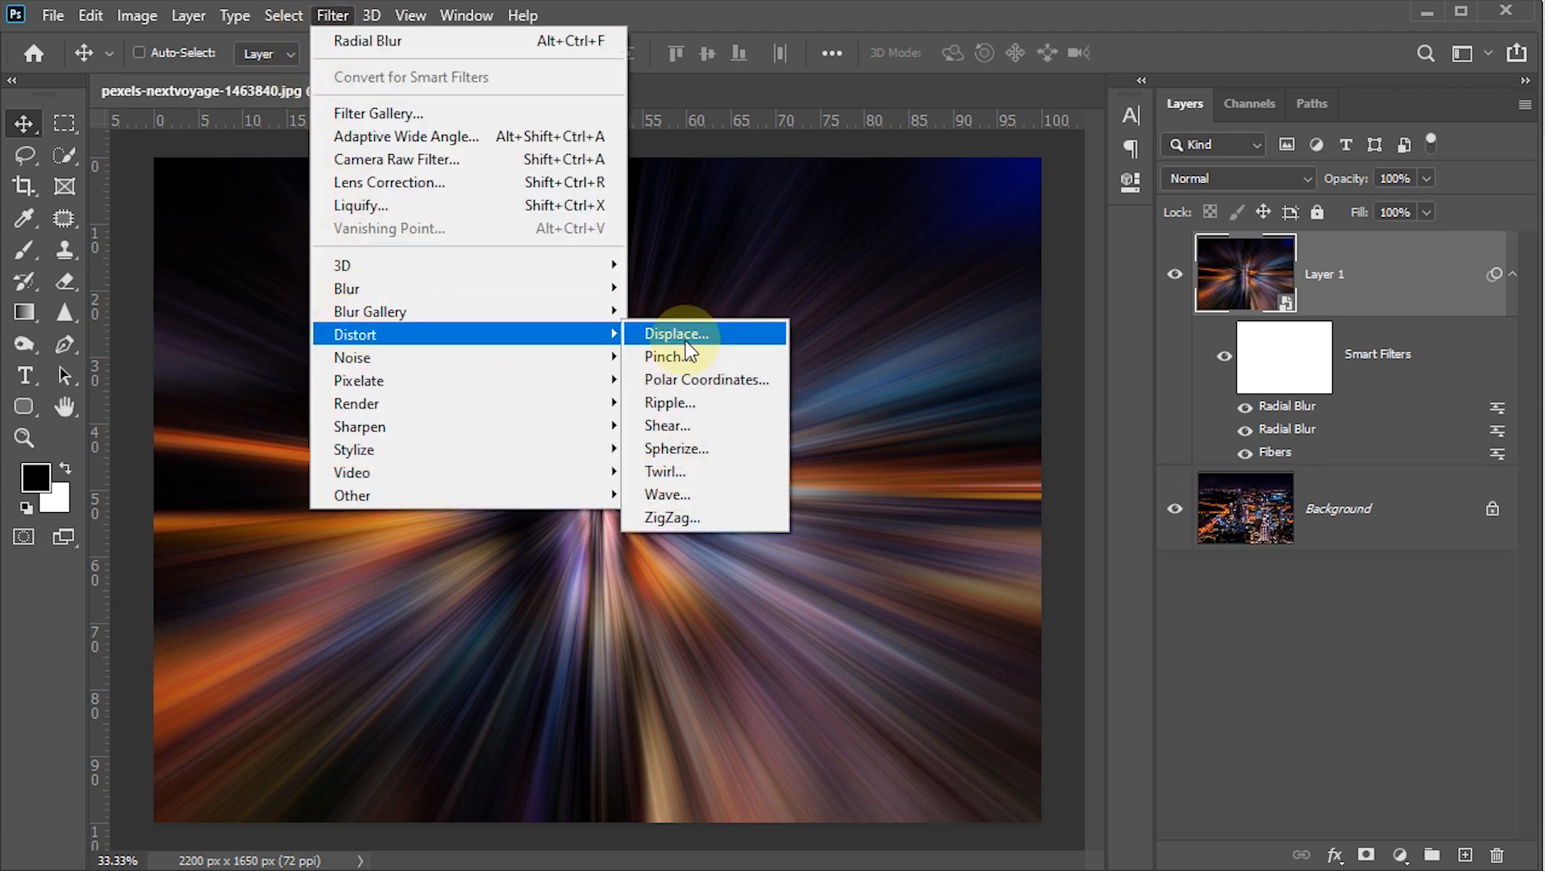
left_click(668, 472)
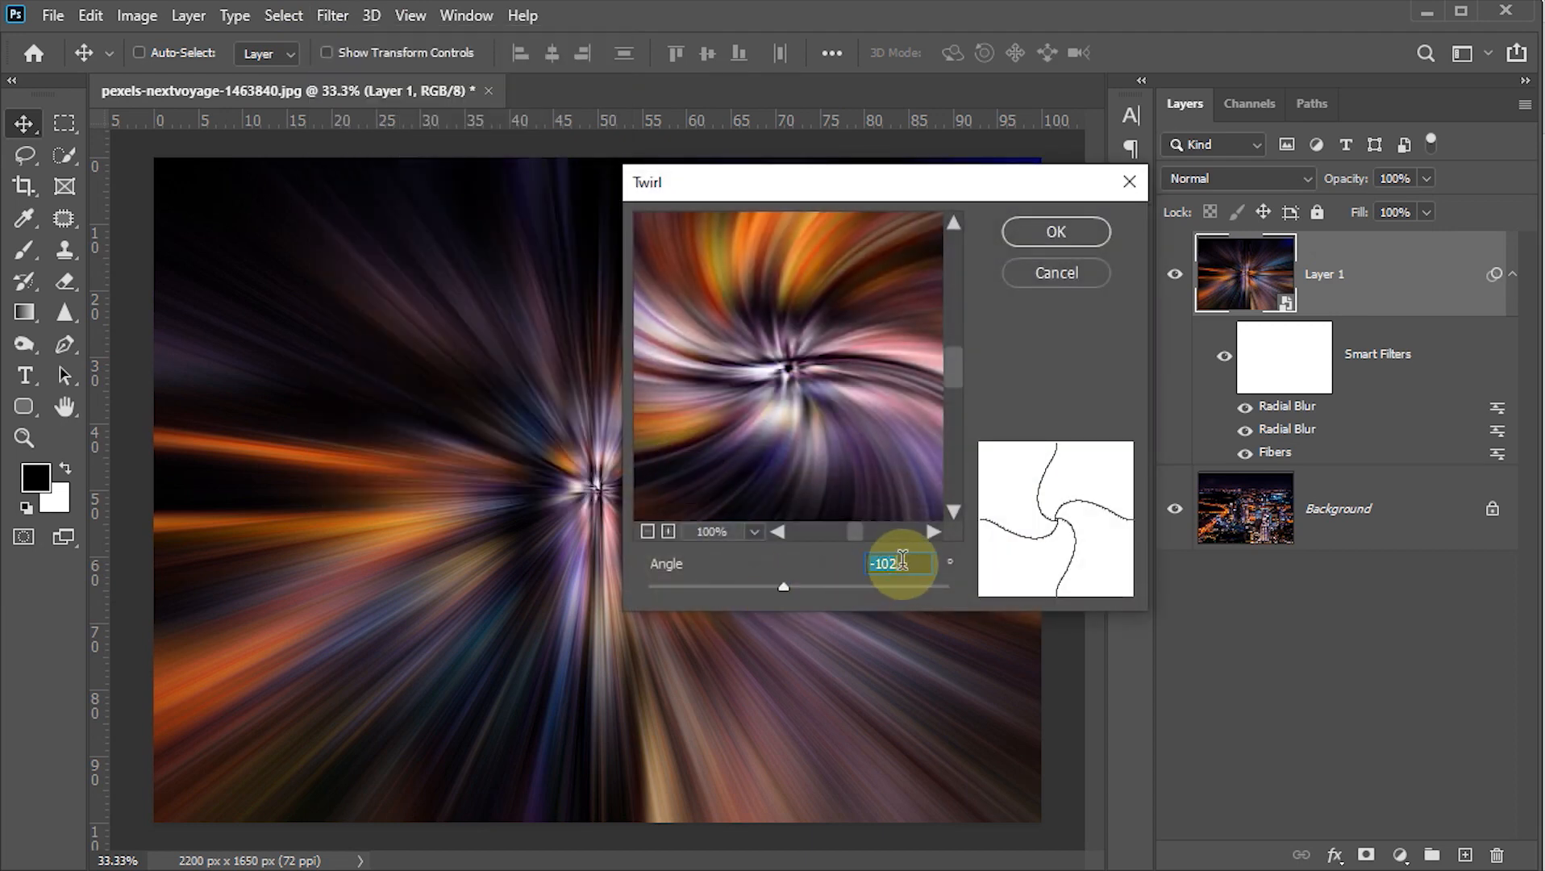
type("100")
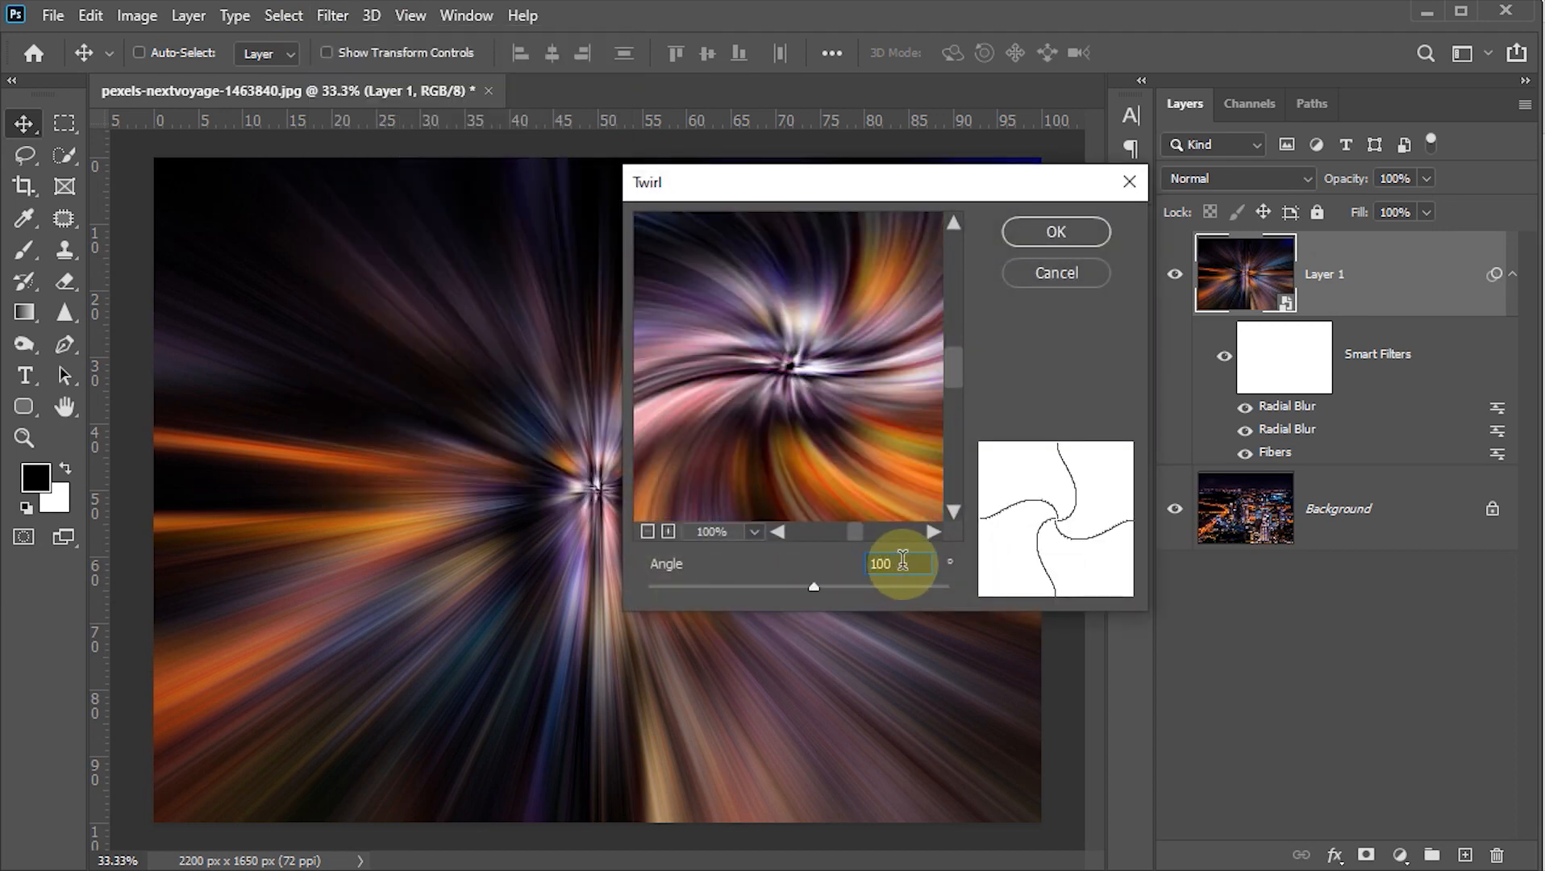
left_click(1012, 232)
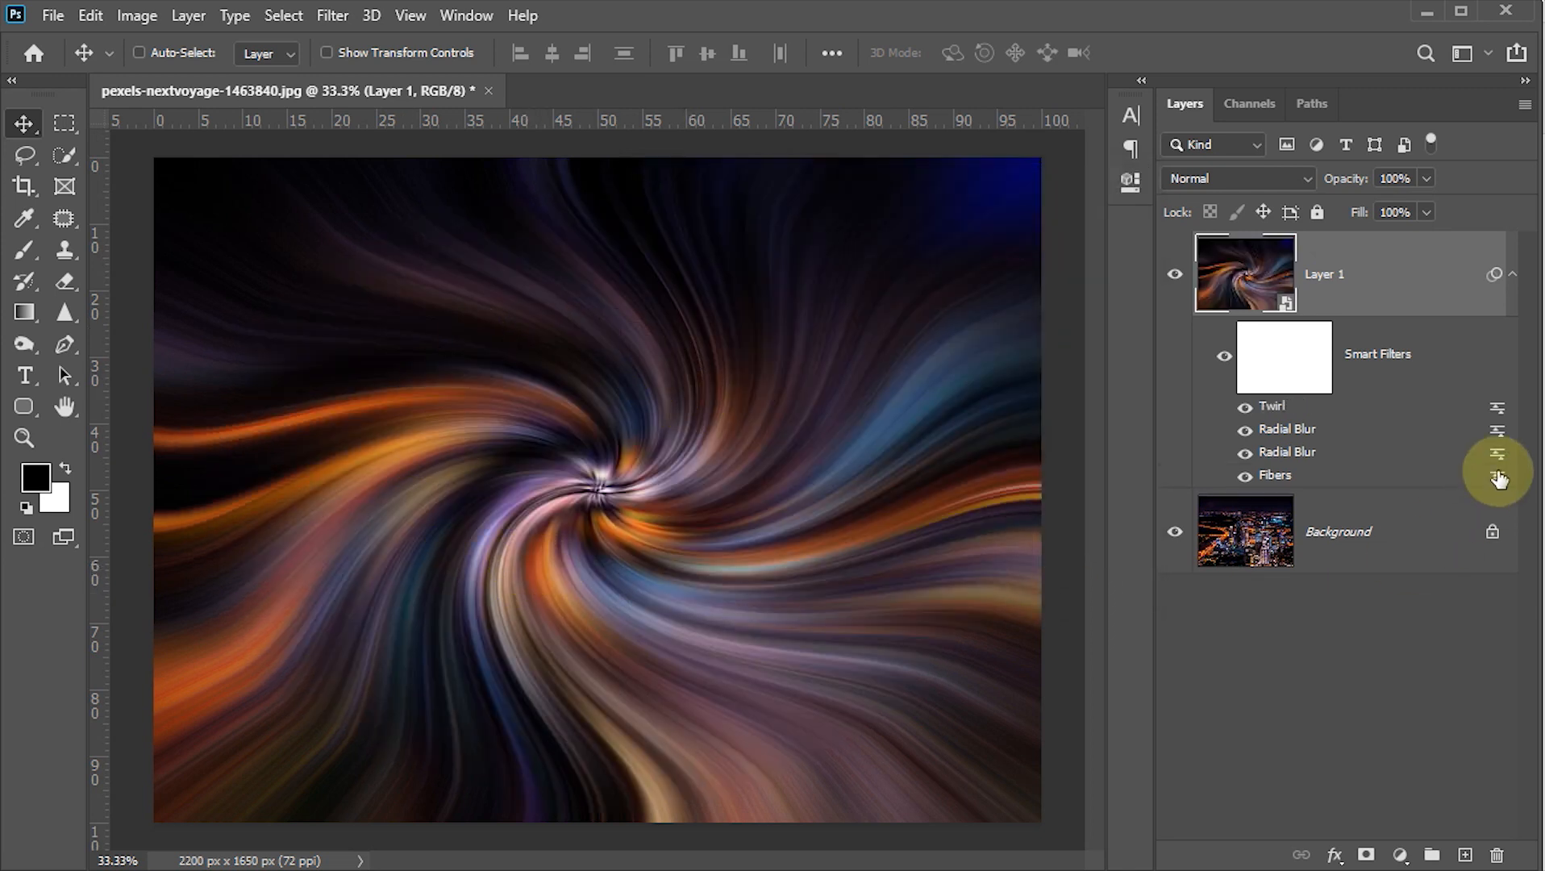
Set the blending mode of the Twirl smart filter to Lighten.
double_click(1496, 409)
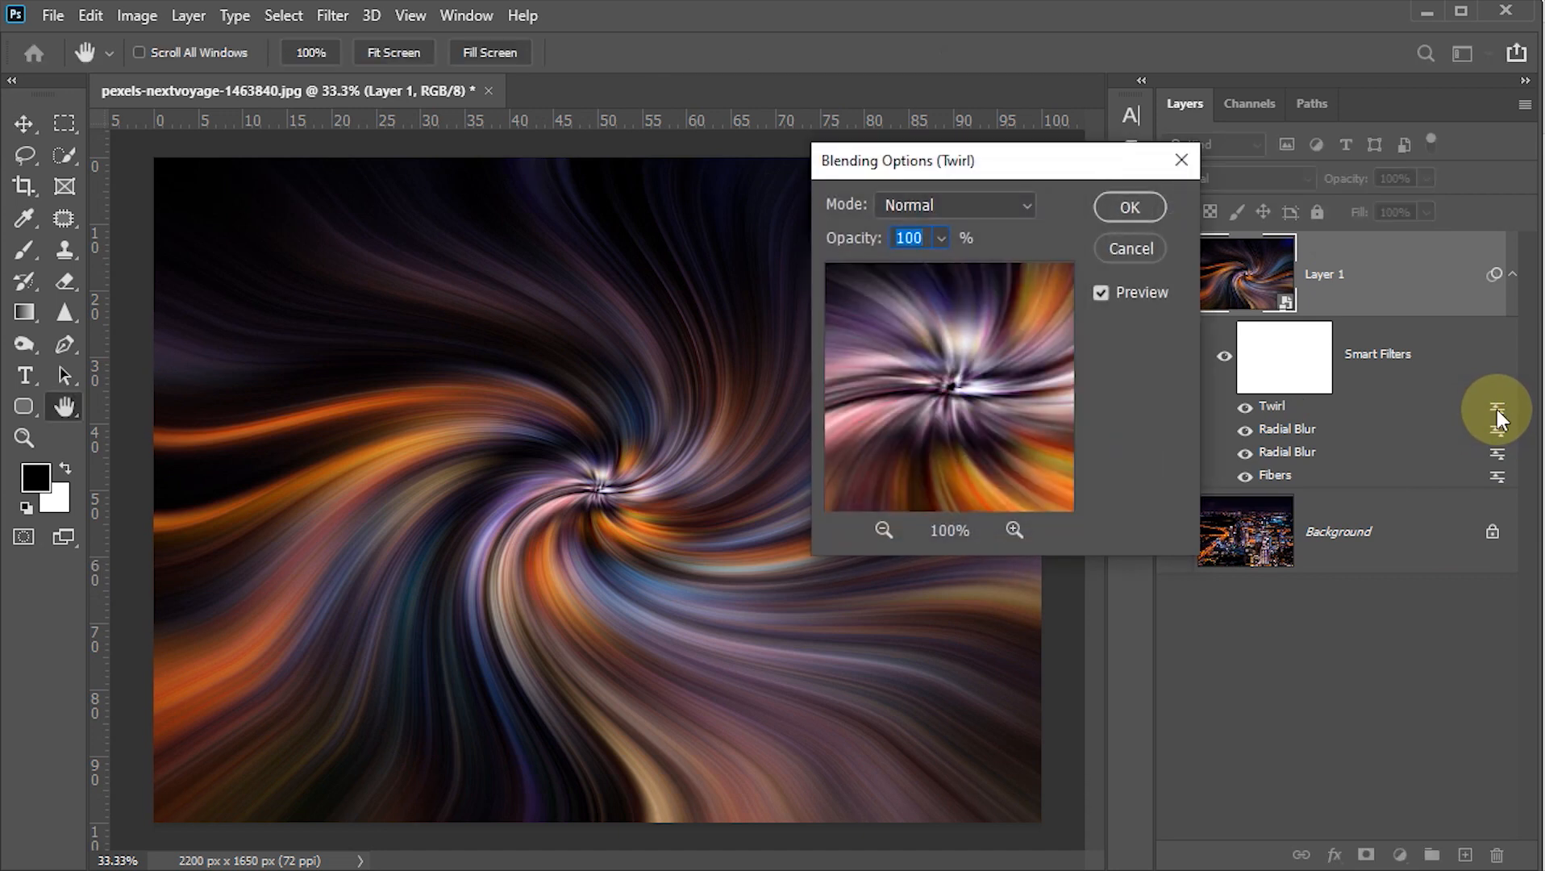
left_click(1029, 204)
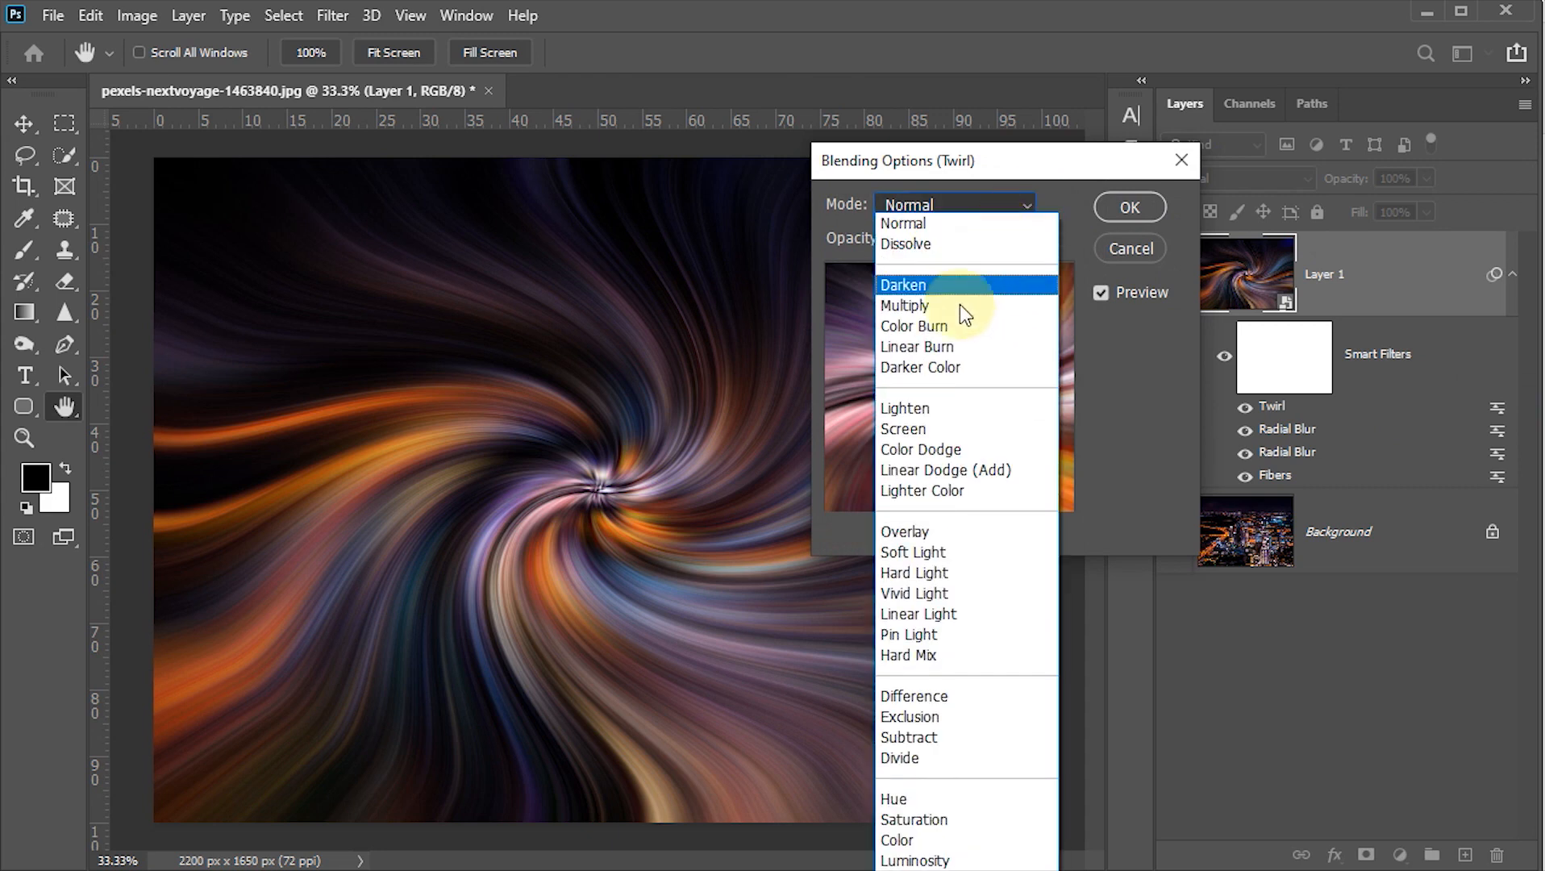
left_click(916, 407)
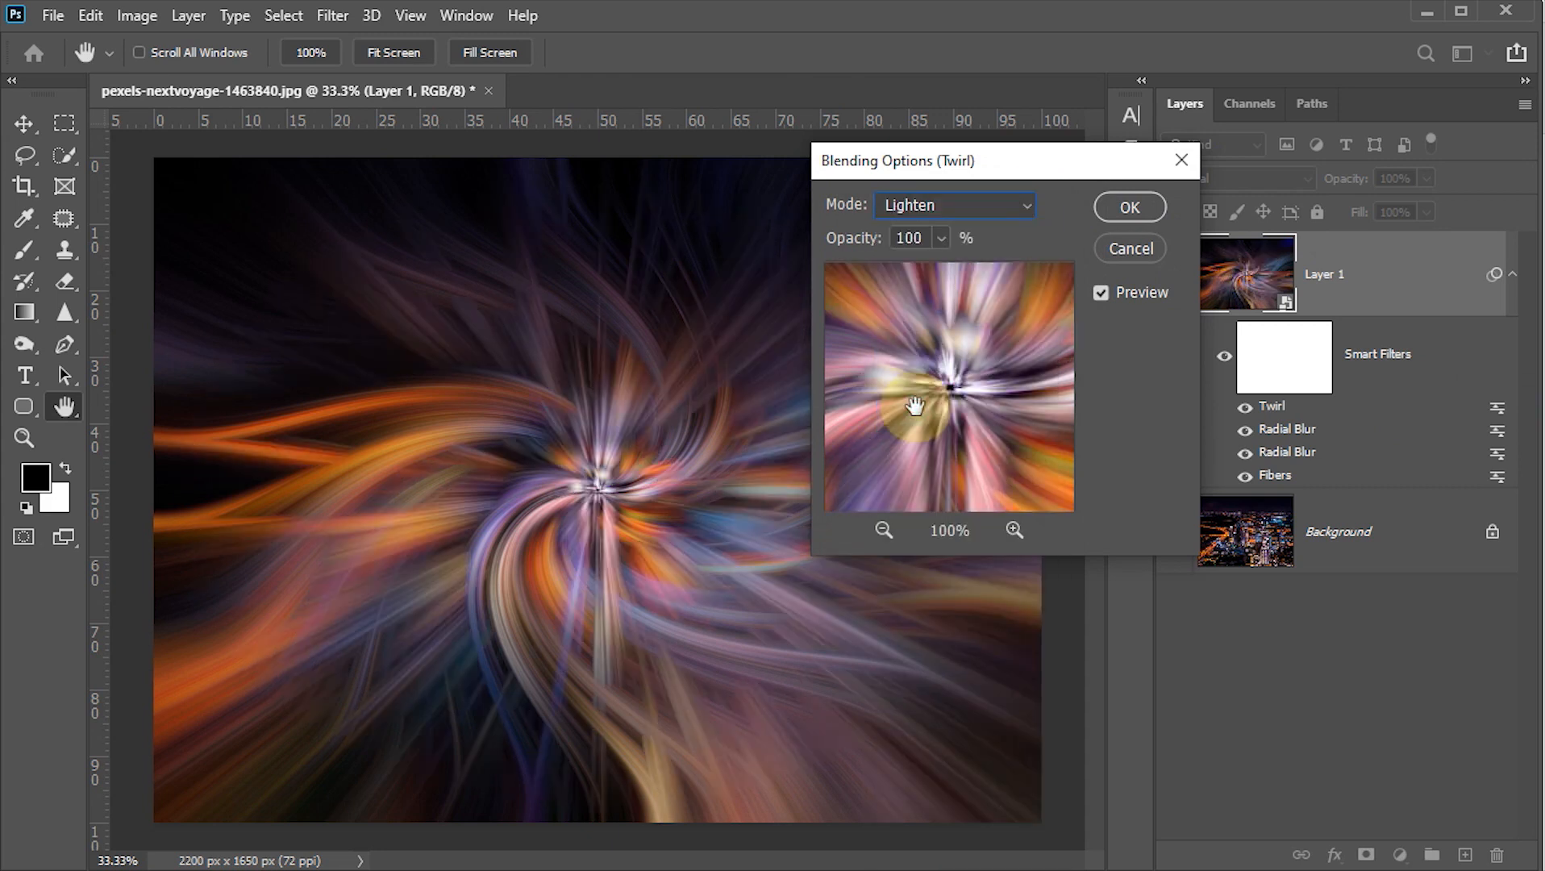
left_click(1115, 246)
left_click(1126, 210)
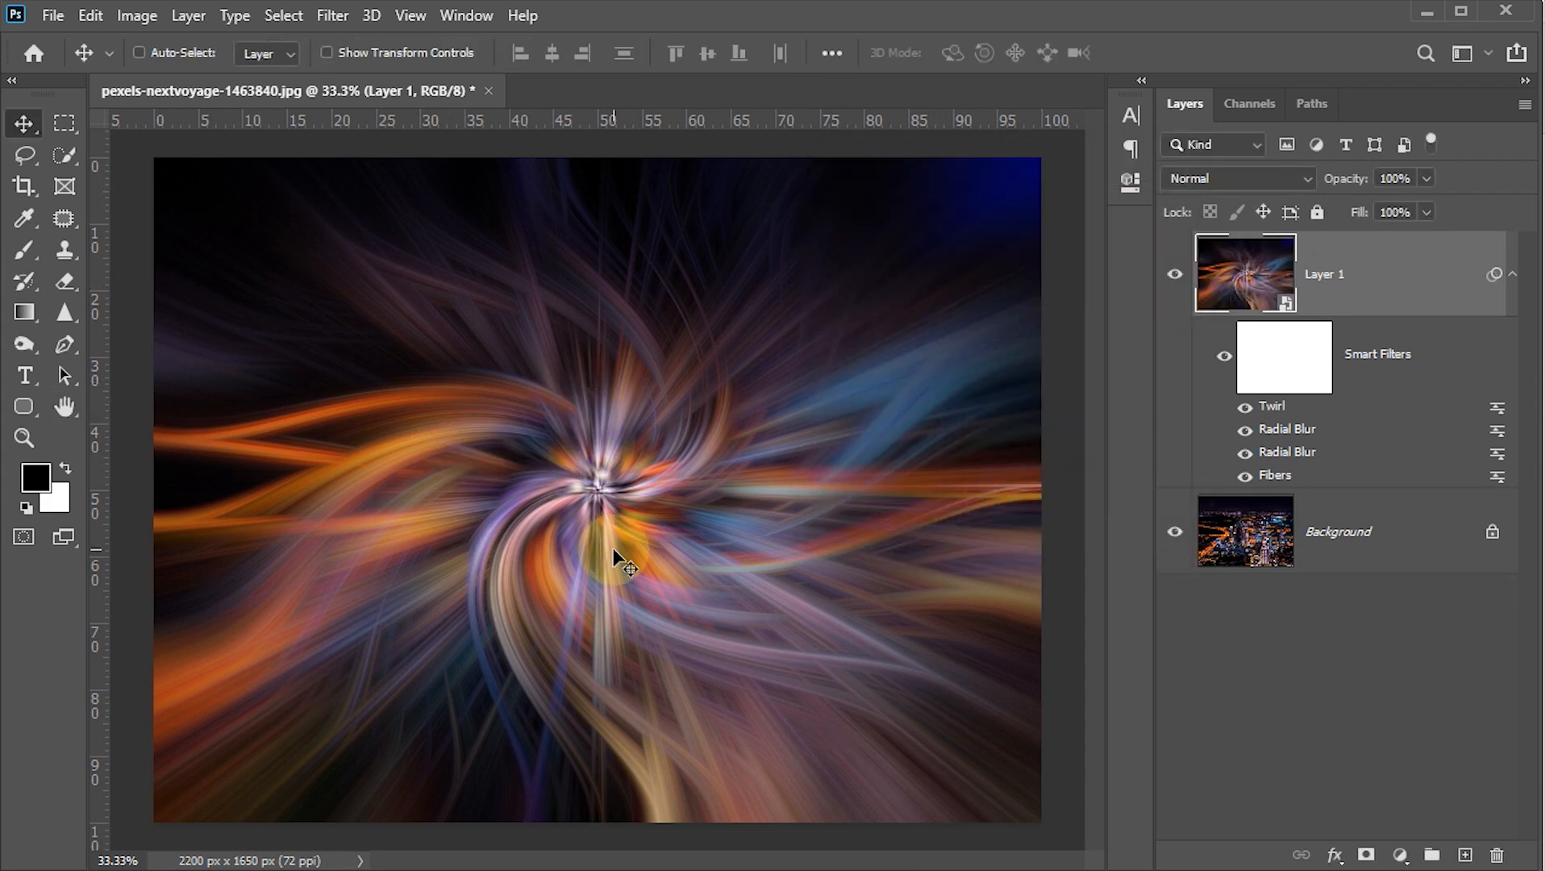
Apply a second Twirl to Layer 1 in the opposite direction, with an angle of -102°.
left_click(332, 17)
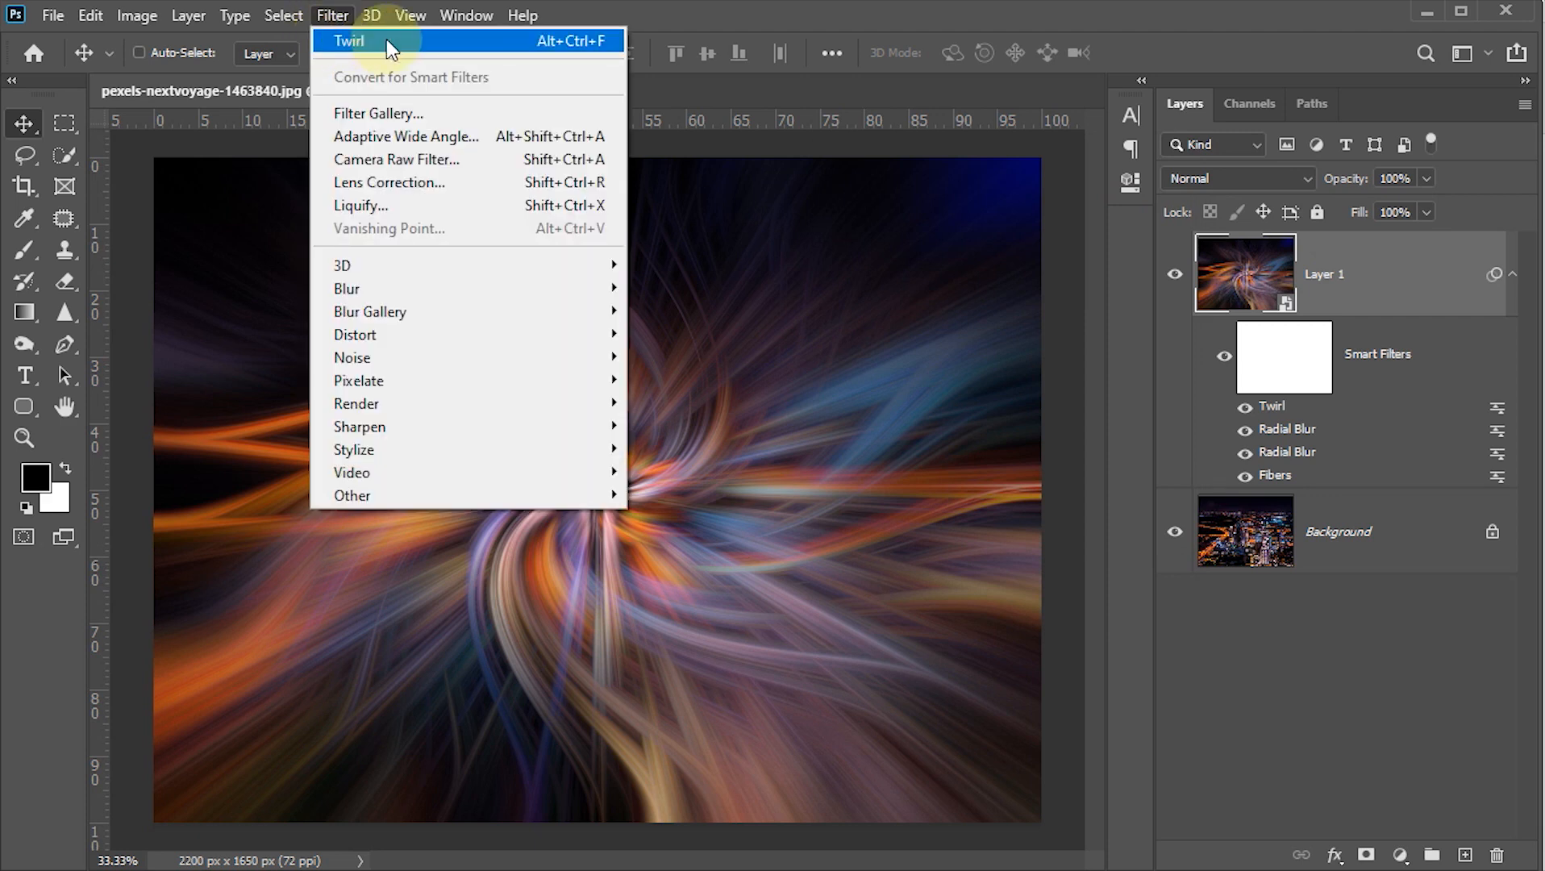
left_click(387, 40)
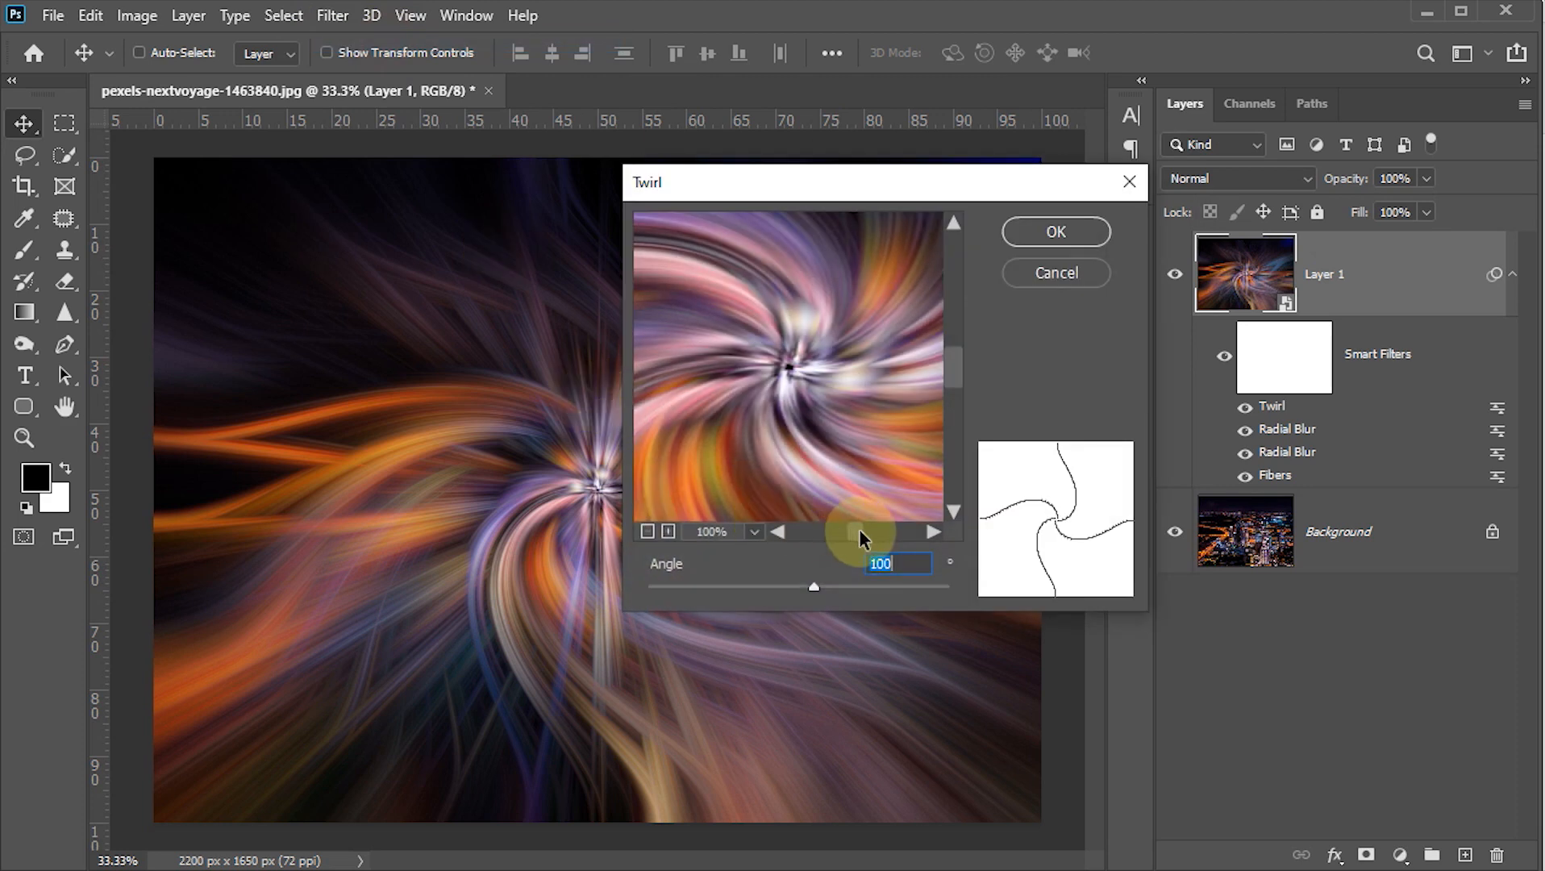
left_click_drag(812, 583, 781, 584)
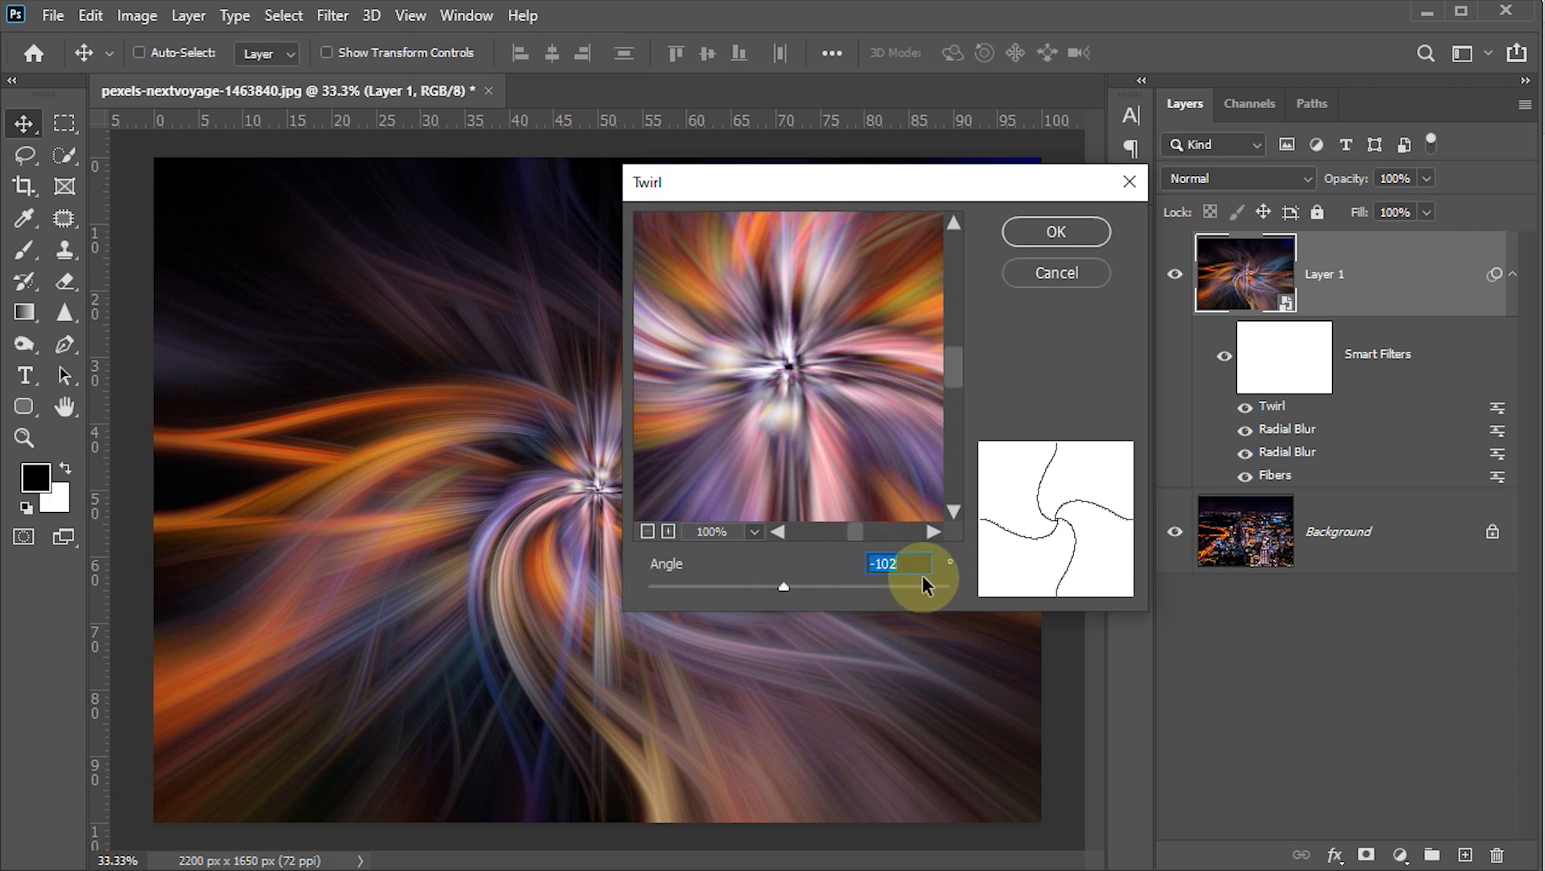
left_click(1034, 233)
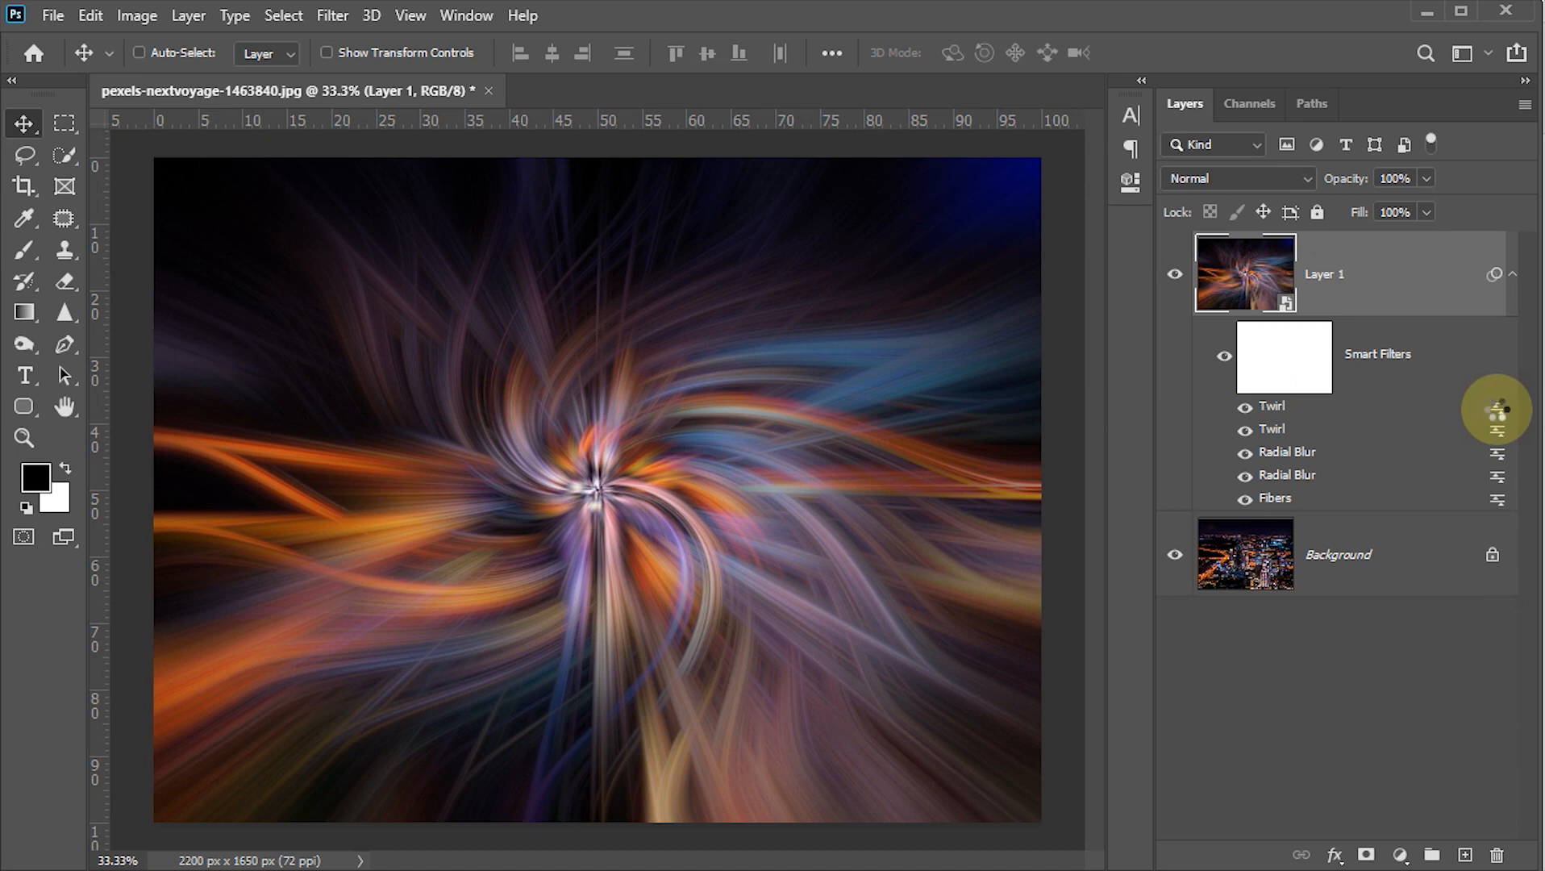
Change the second, topmost Twirl smart filter's blending mode to Lighten.
double_click(1497, 407)
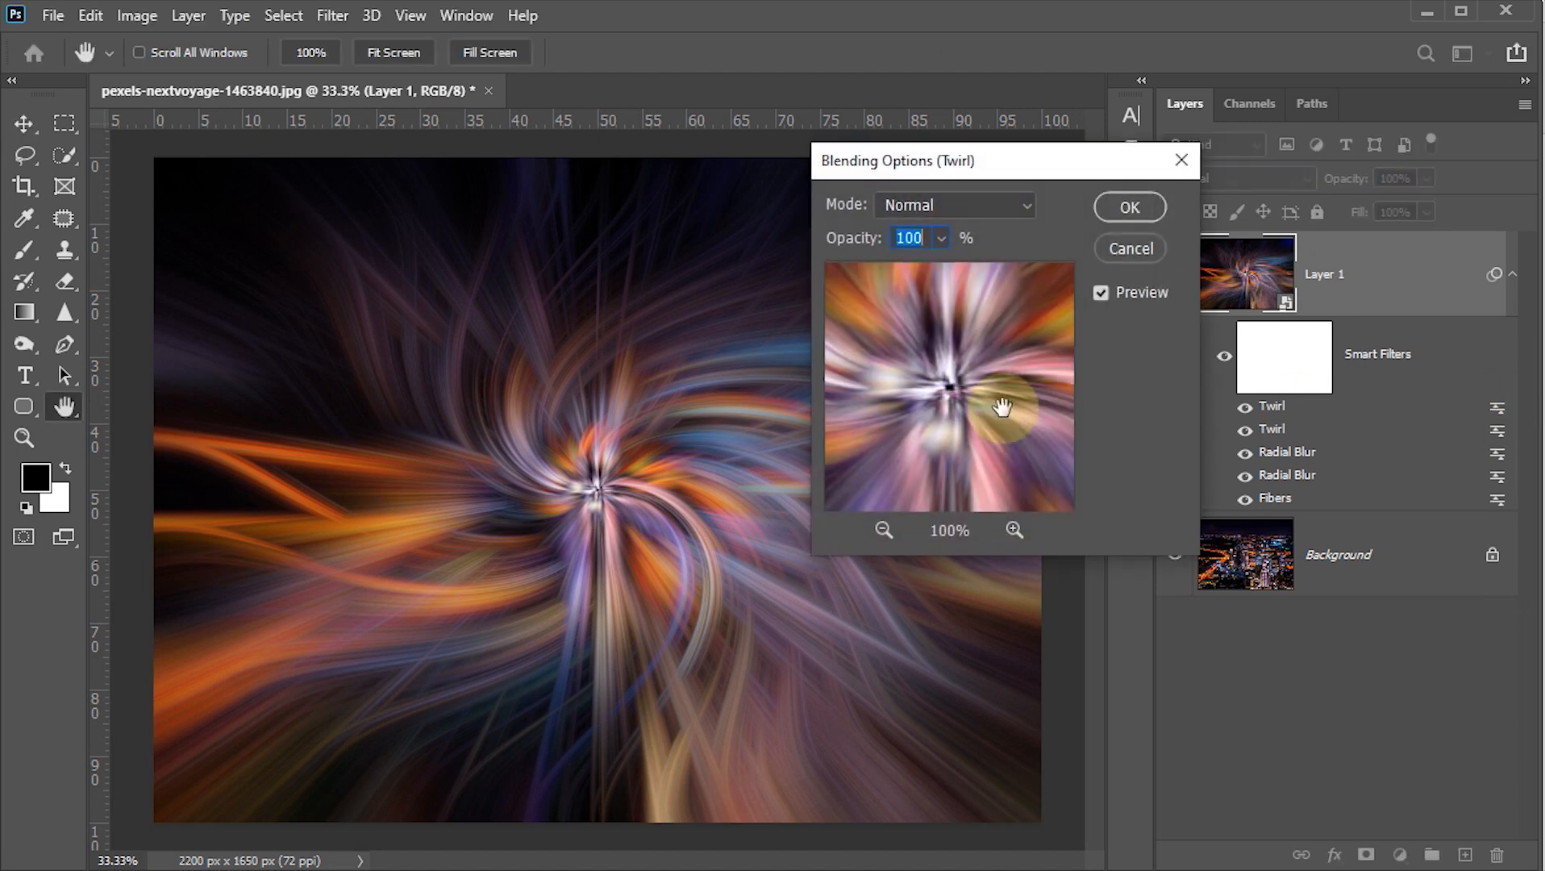
left_click(1026, 203)
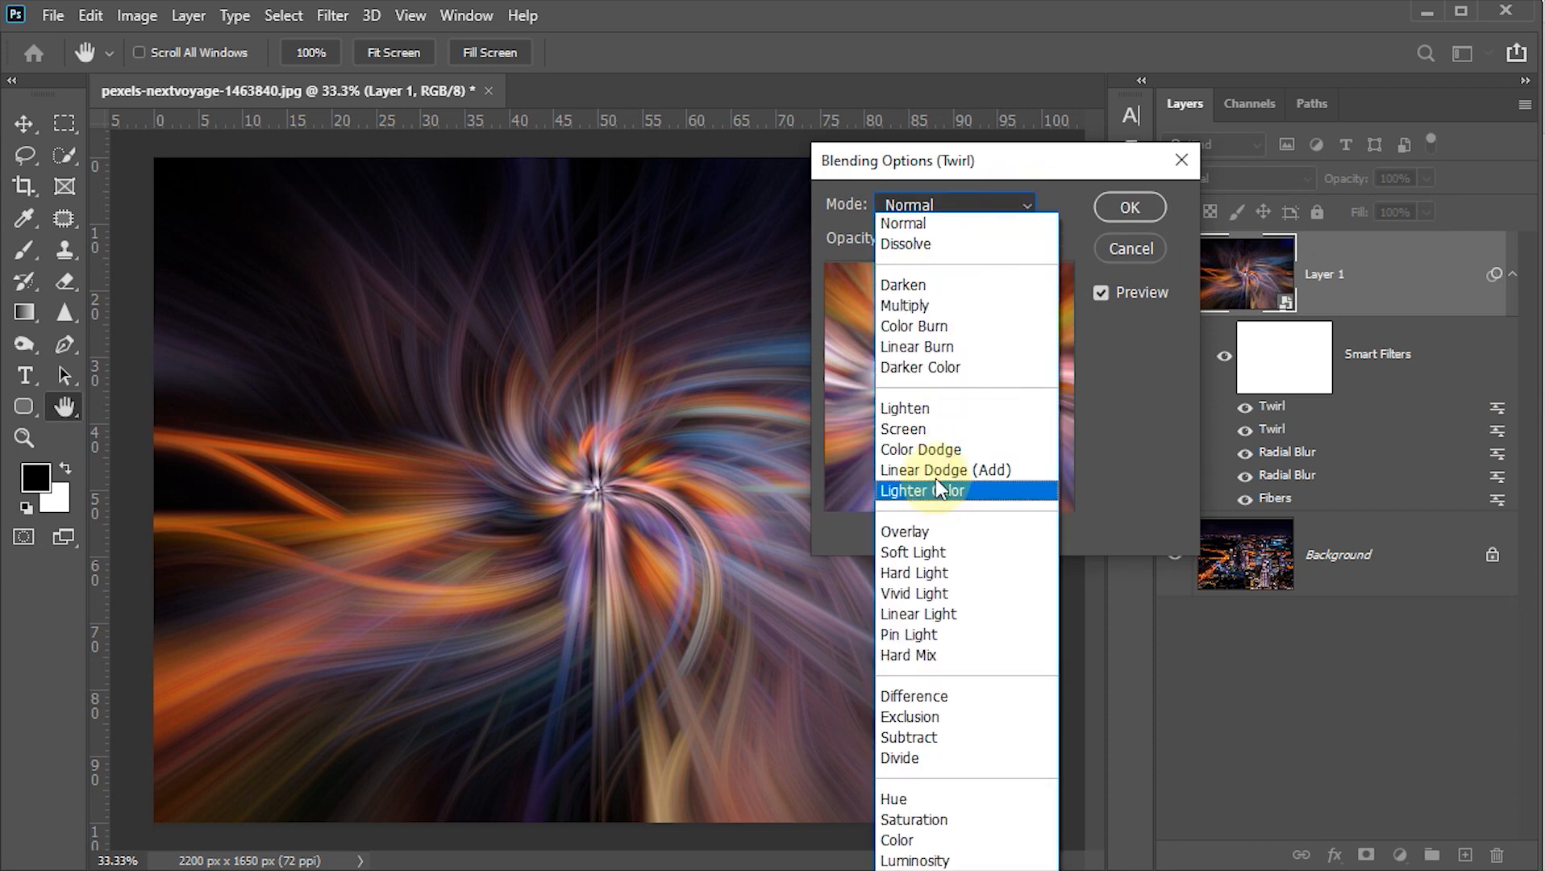
left_click(925, 408)
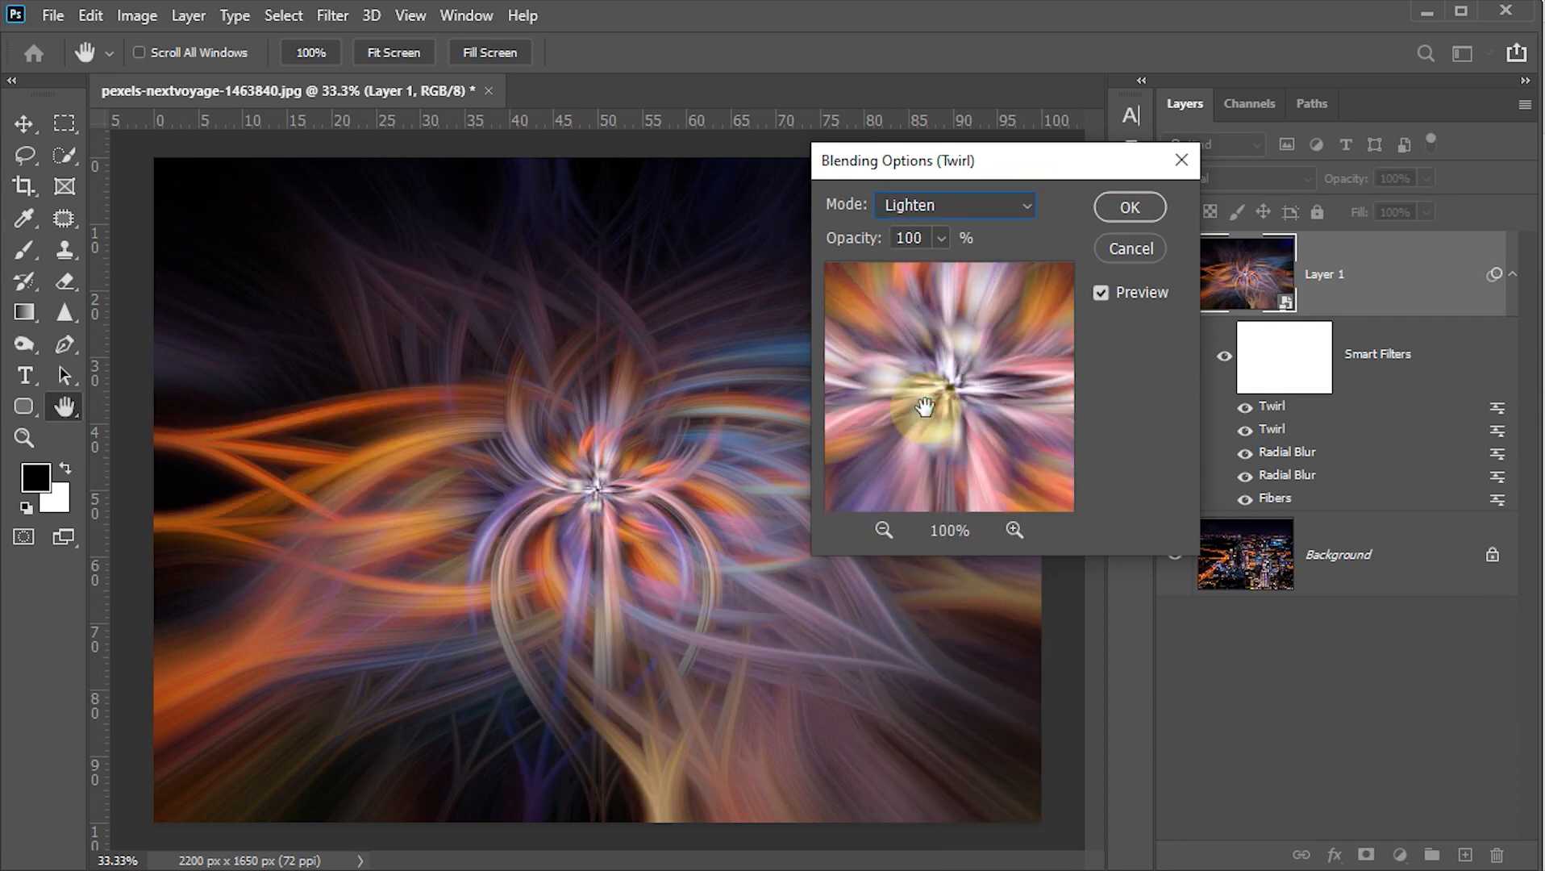
left_click(1130, 208)
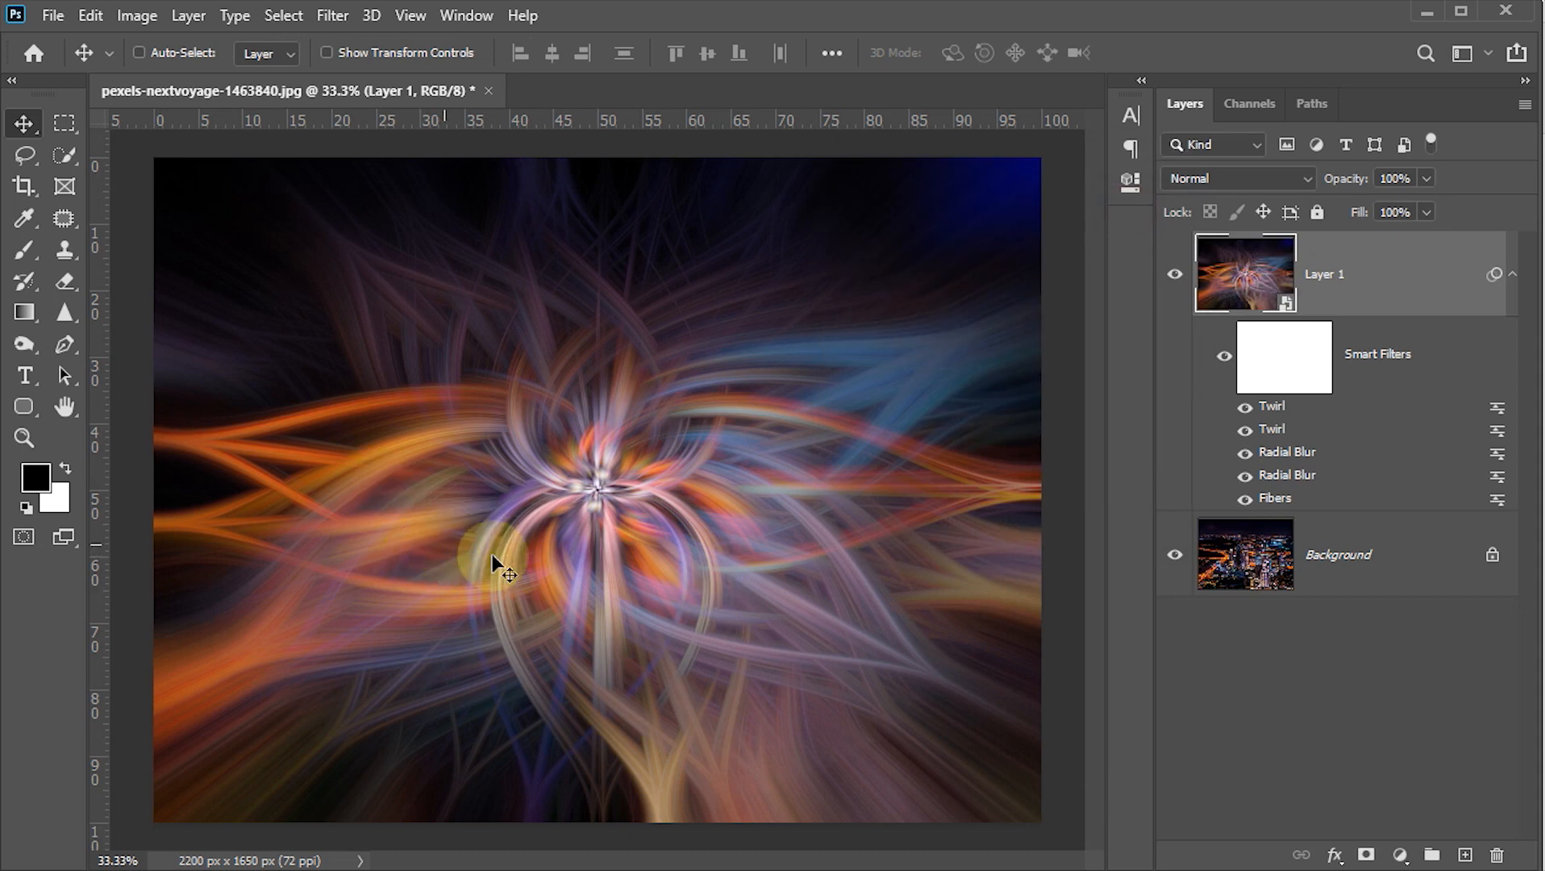
Add a Brightness/Contrast adjustment layer above Layer 1 with brightness 11 and contrast -3.
left_click(1395, 853)
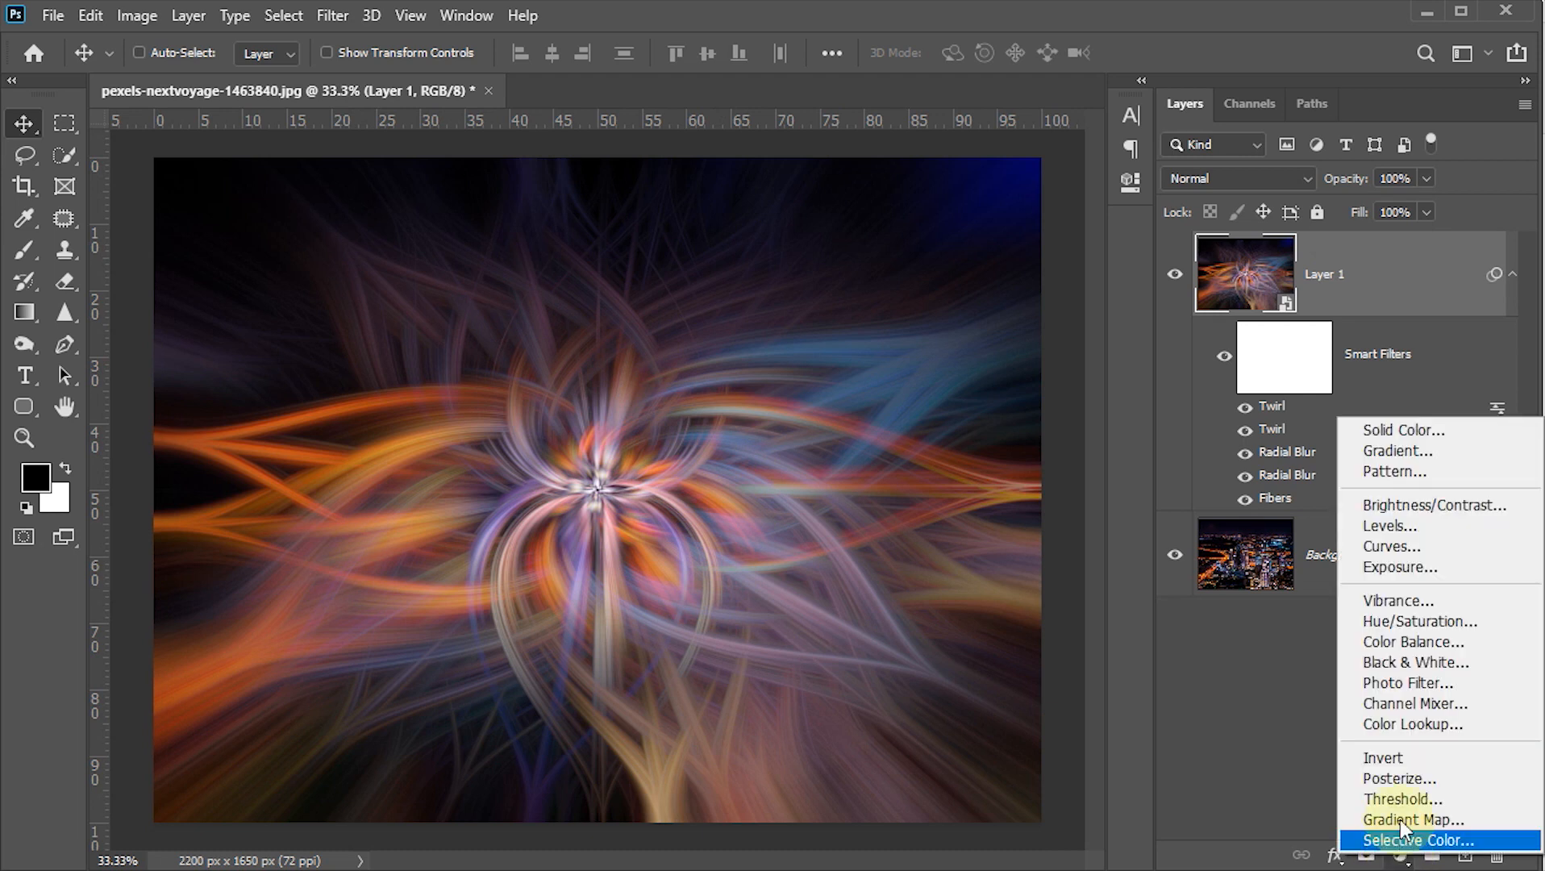
left_click(1399, 505)
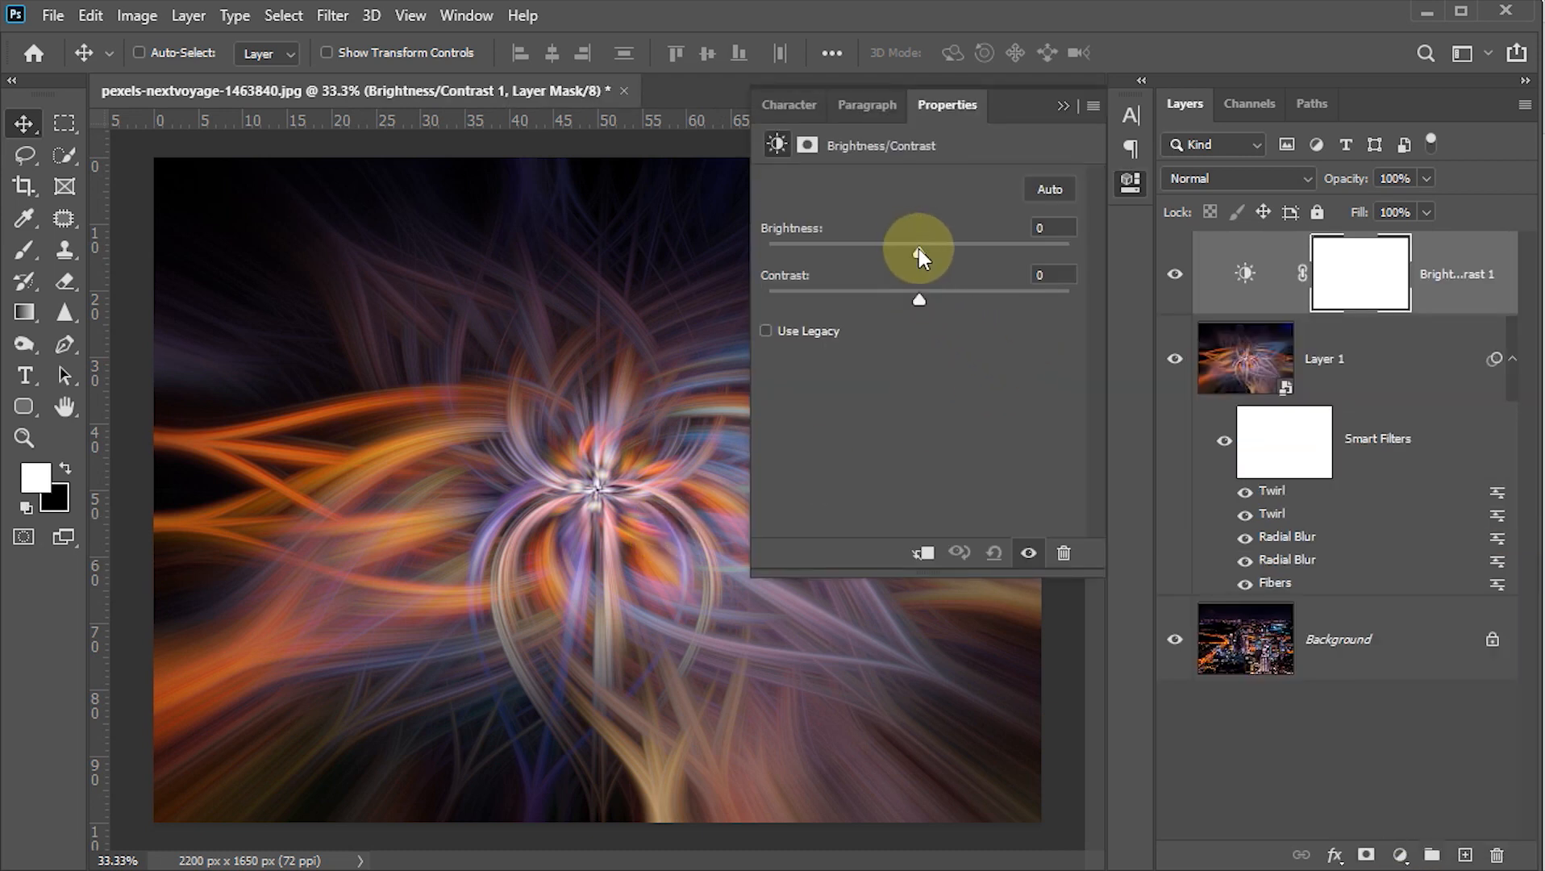
left_click_drag(918, 248, 909, 301)
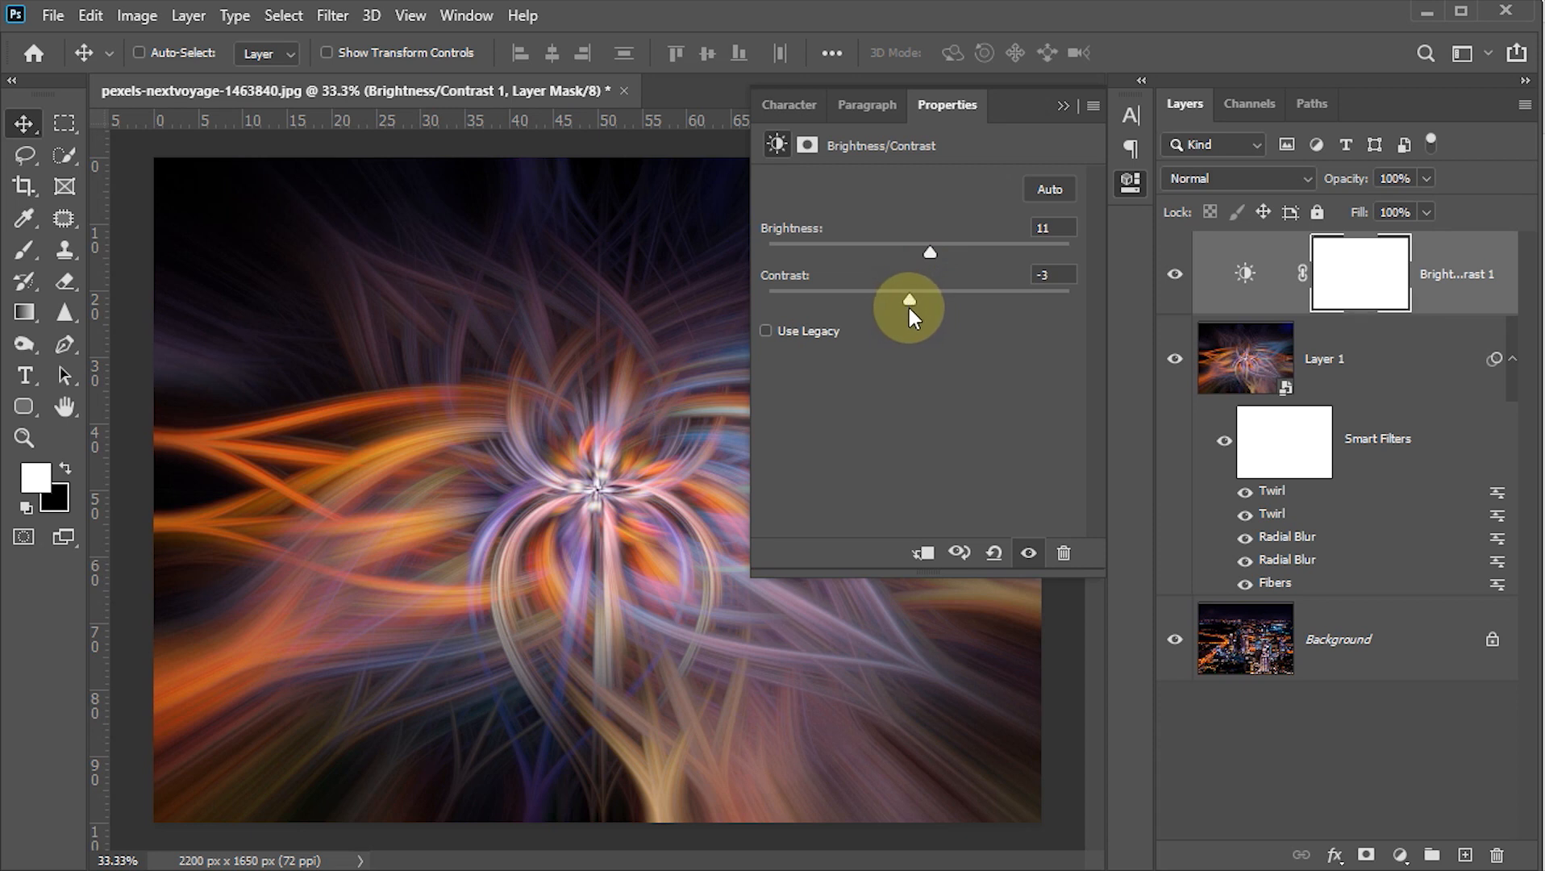
Add a Color Balance adjustment layer above the Brightness/Contrast layer with midtones Cyan-Red +10, Magenta-Green +3 and Yellow-Blue +4.
left_click(1060, 107)
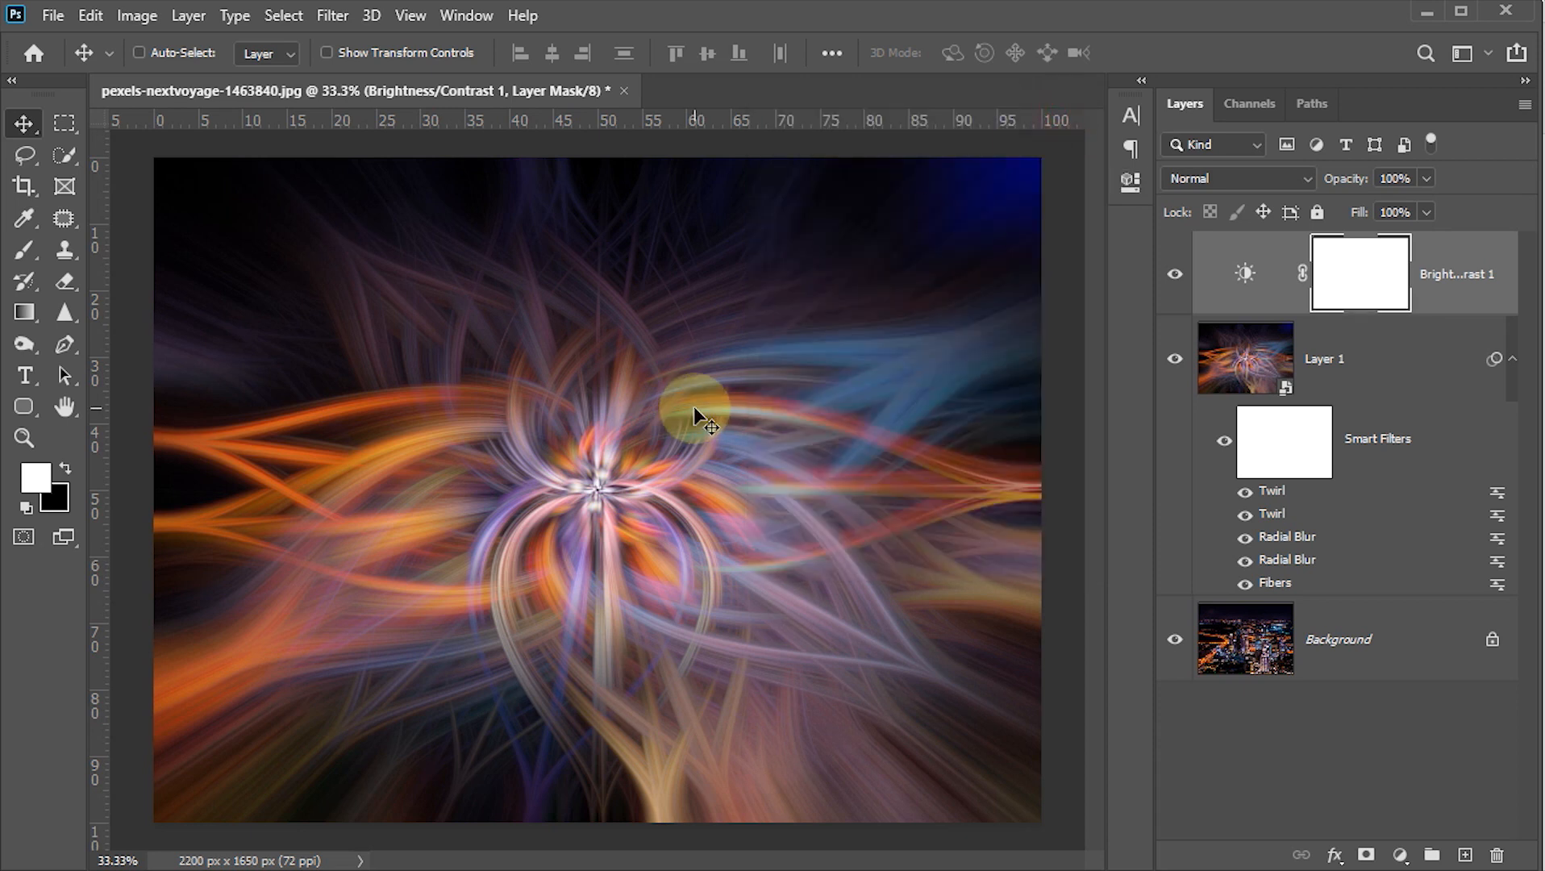
left_click(1400, 855)
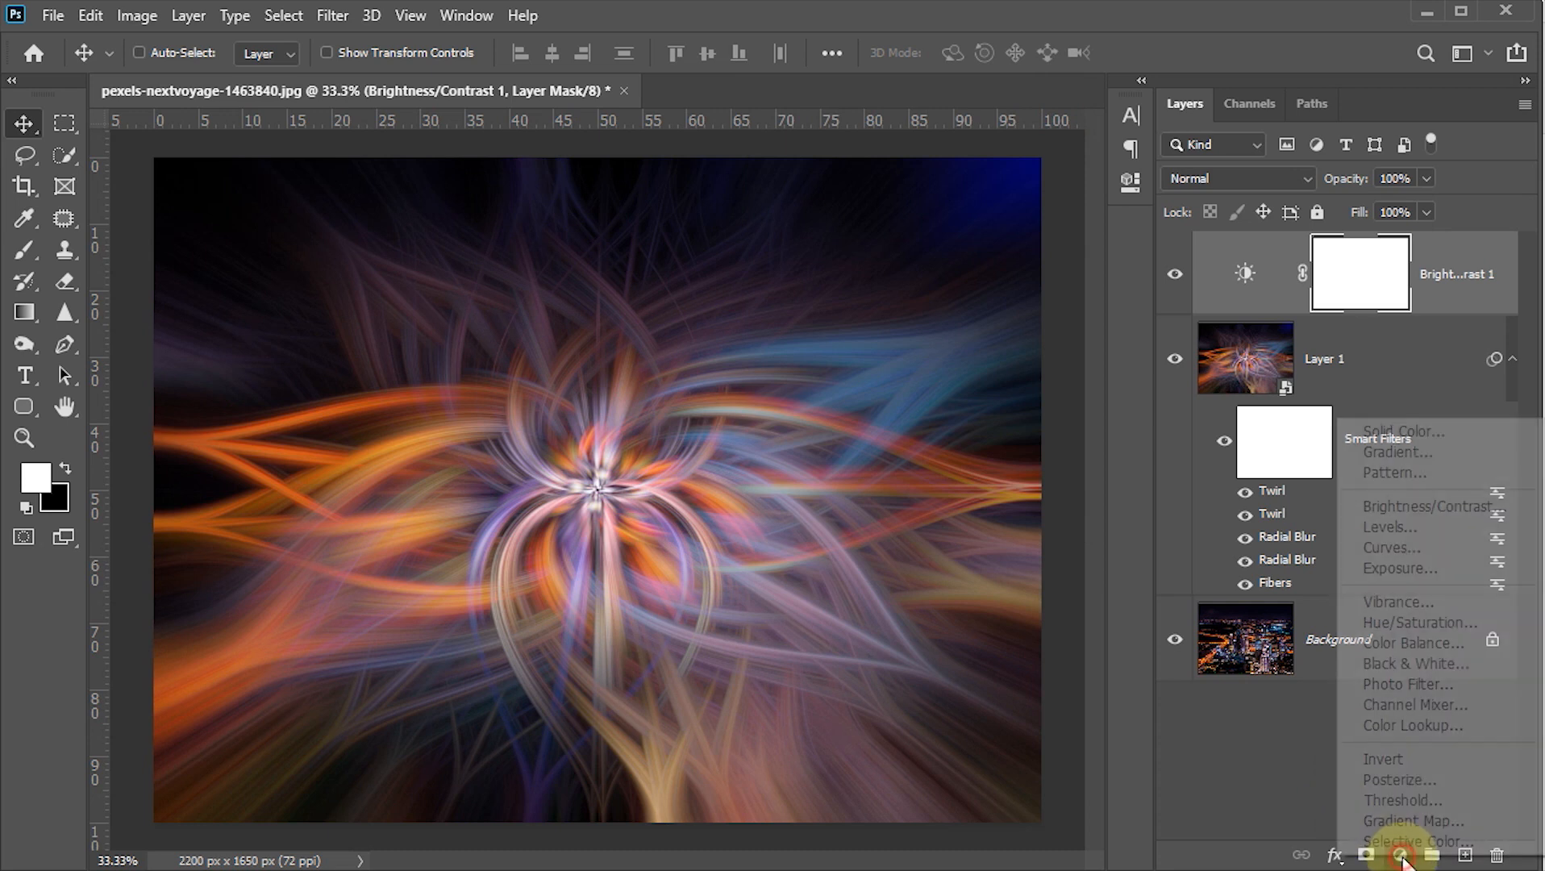
left_click(1407, 644)
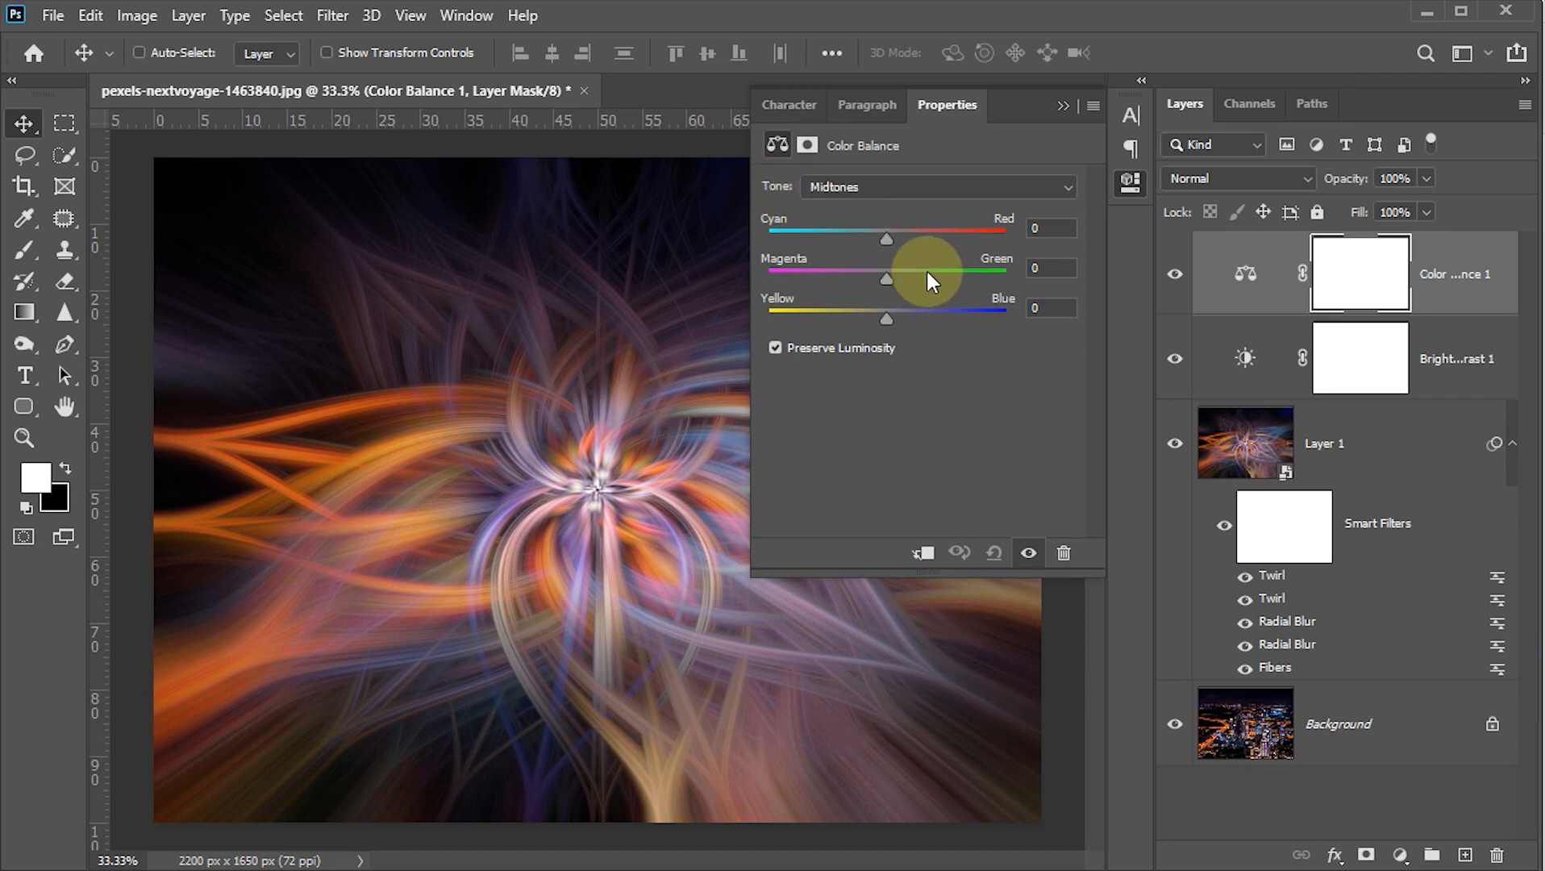
left_click_drag(889, 235, 899, 237)
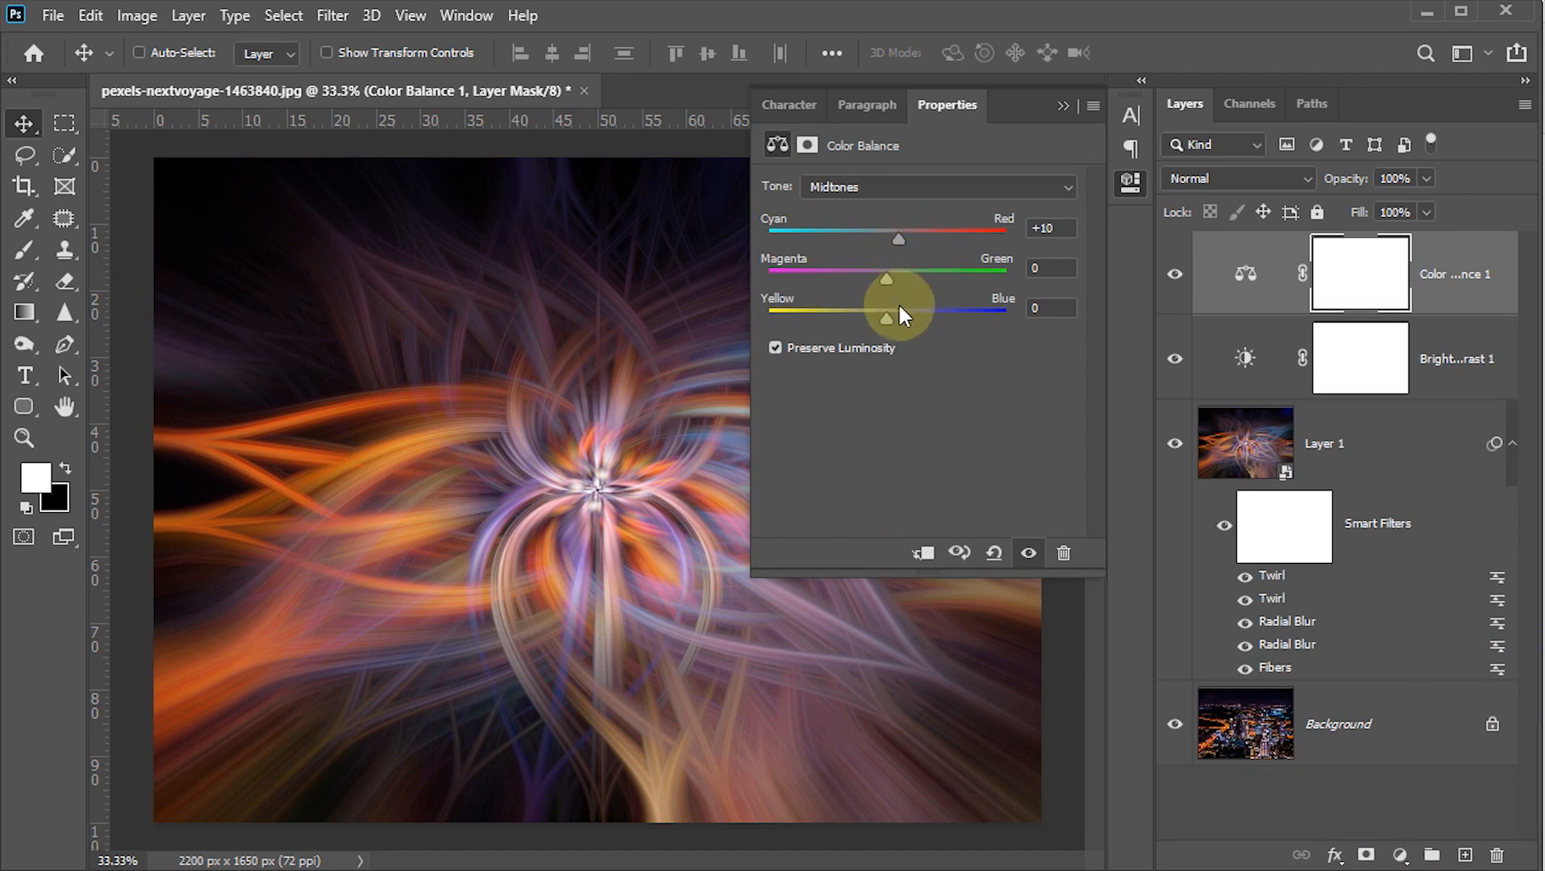
mouse_move(884, 277)
left_mouse_down()
mouse_move(877, 320)
mouse_move(892, 320)
mouse_move(890, 284)
left_mouse_up()
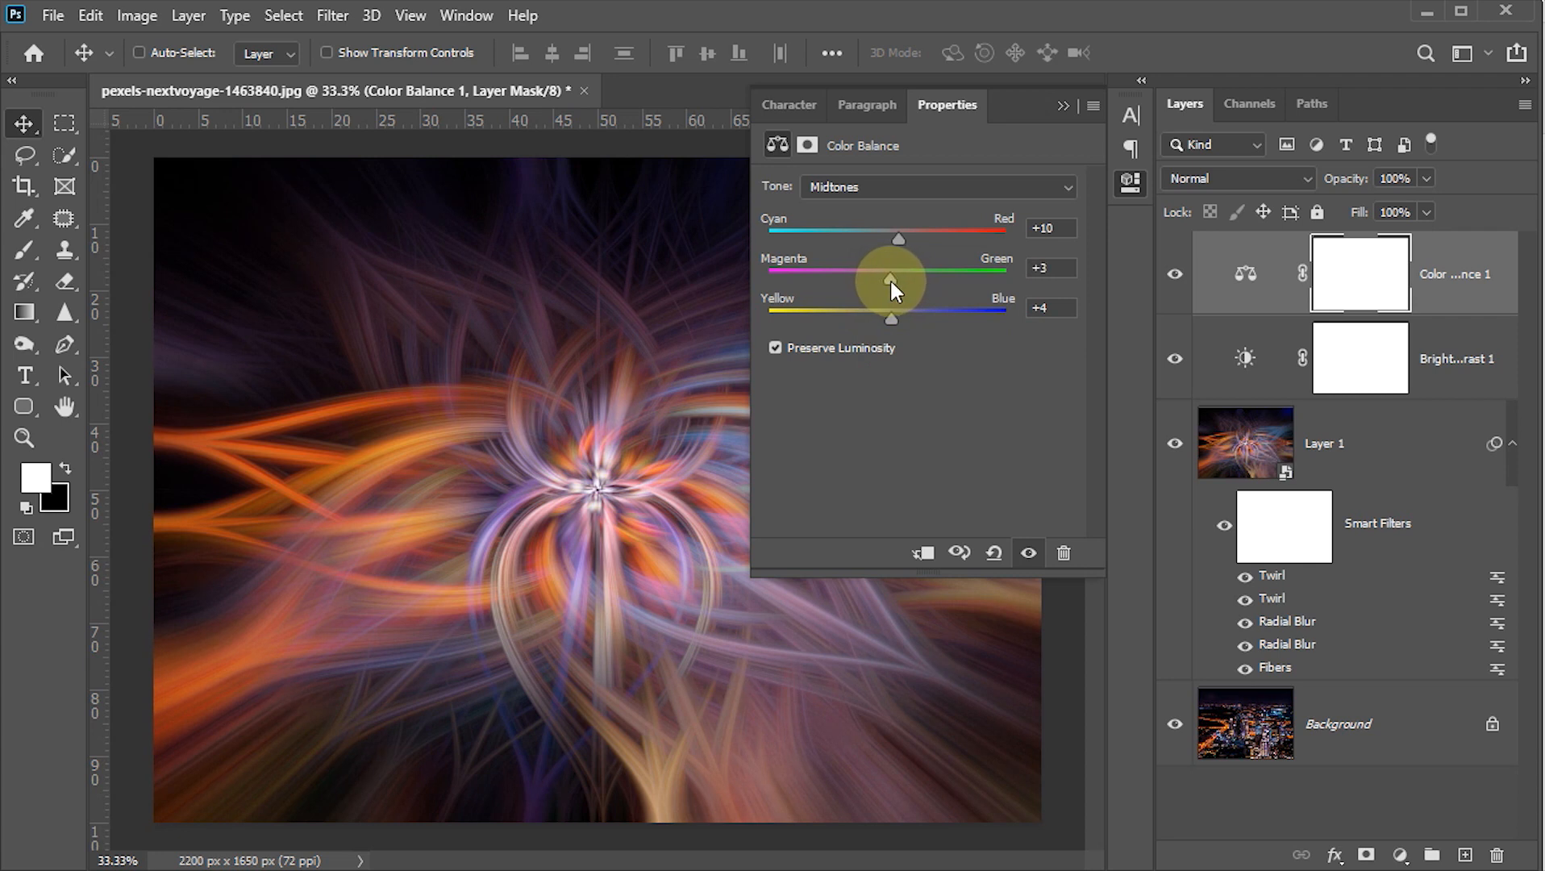
left_click(1059, 104)
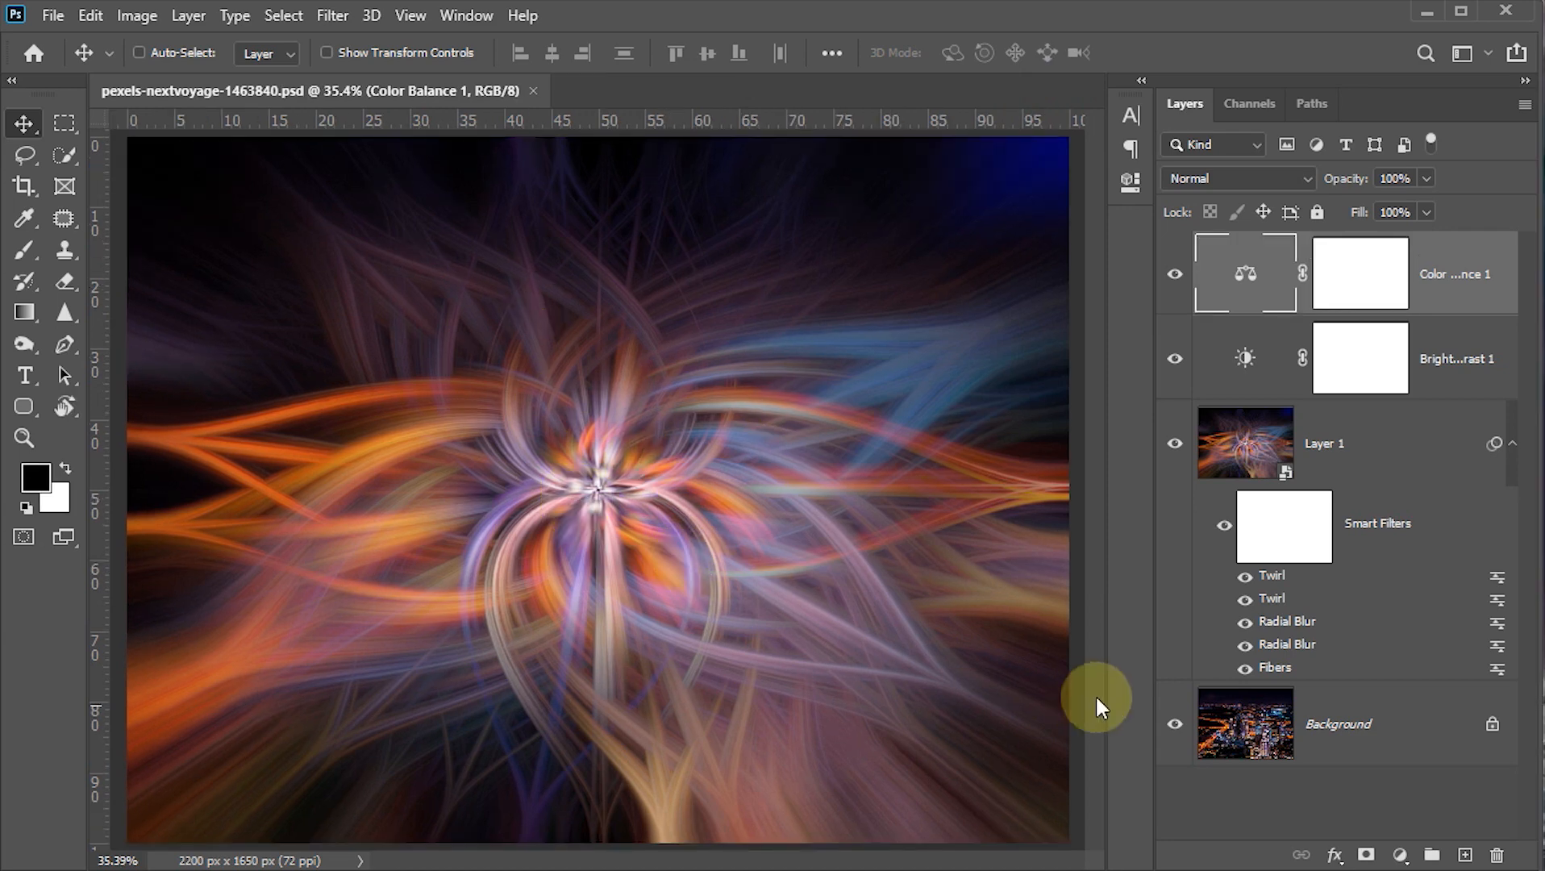
Compare the artwork with the original Background photo by isolating that layer temporarily, and examine the finished twirl up close with the panels hidden.
left_click(1174, 726)
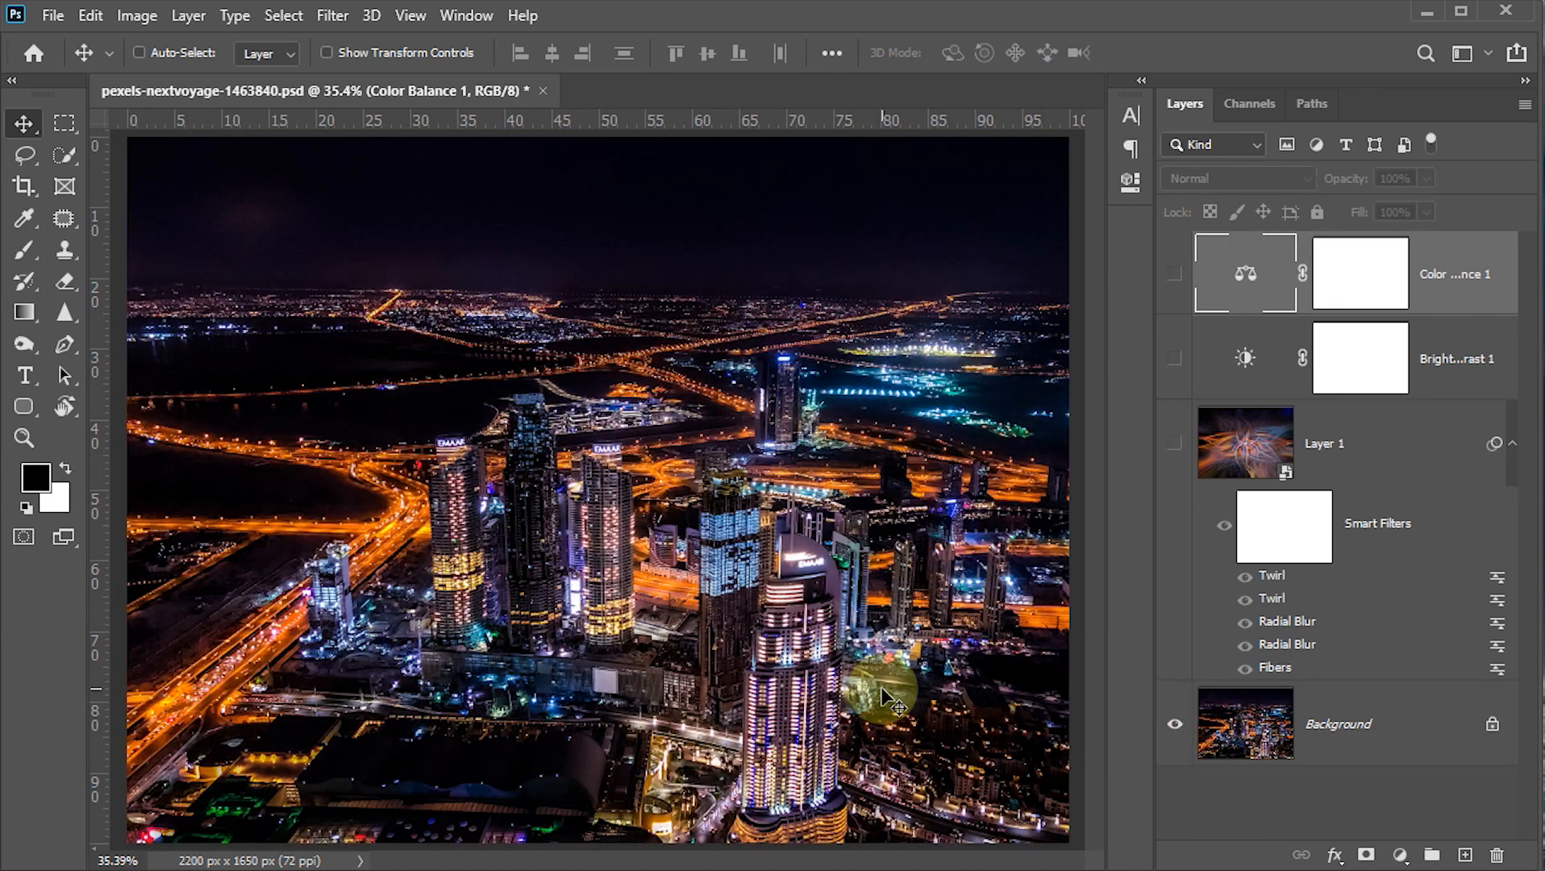
left_click(1170, 730)
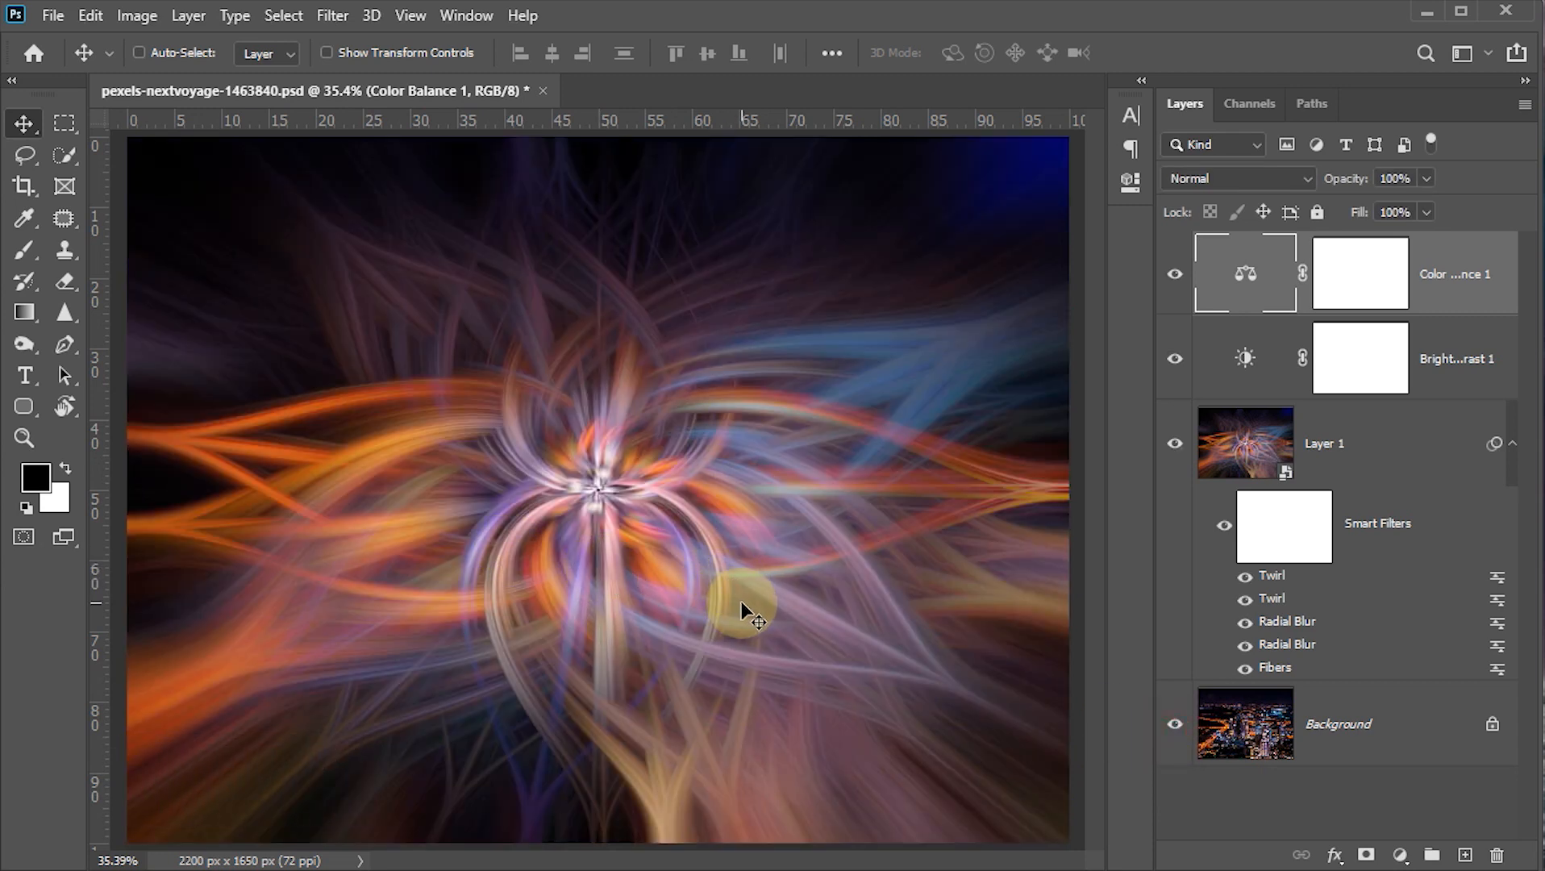
key("Tab")
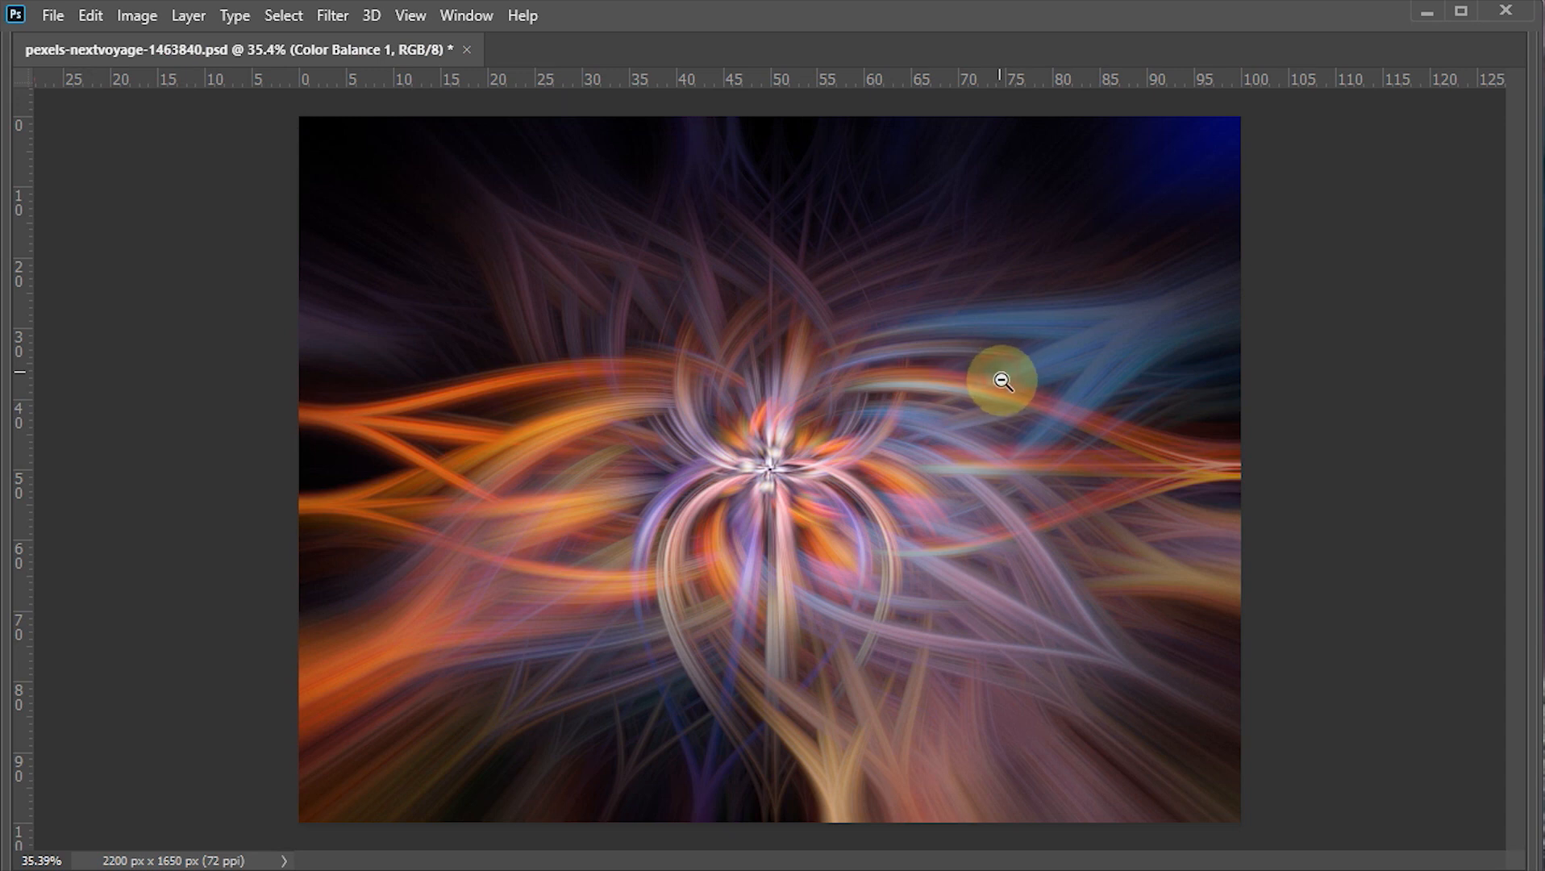
left_click_drag(1000, 372, 1065, 487)
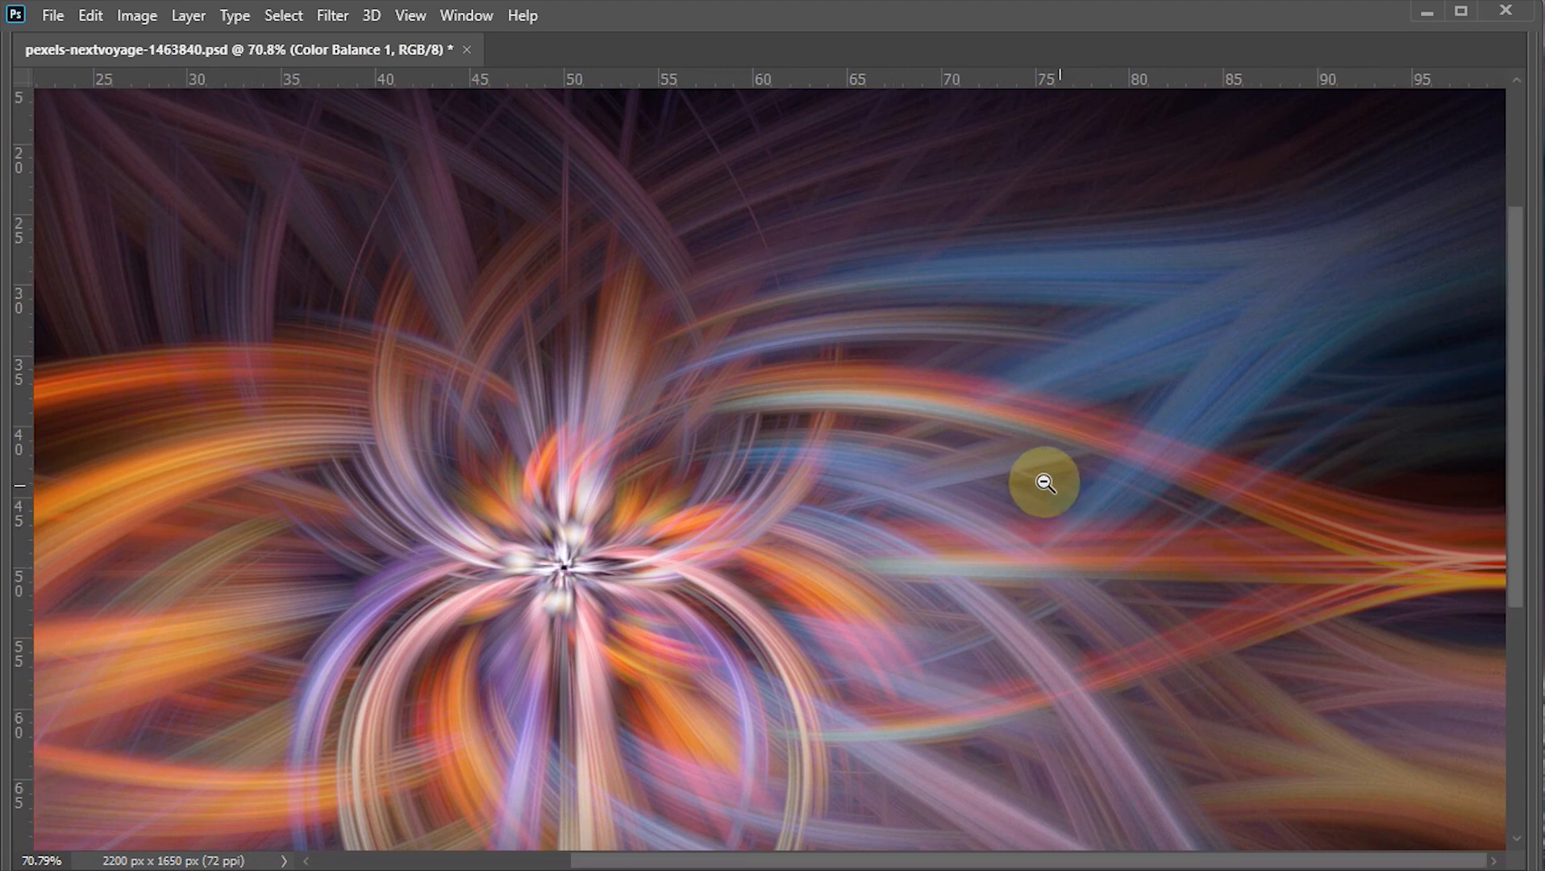